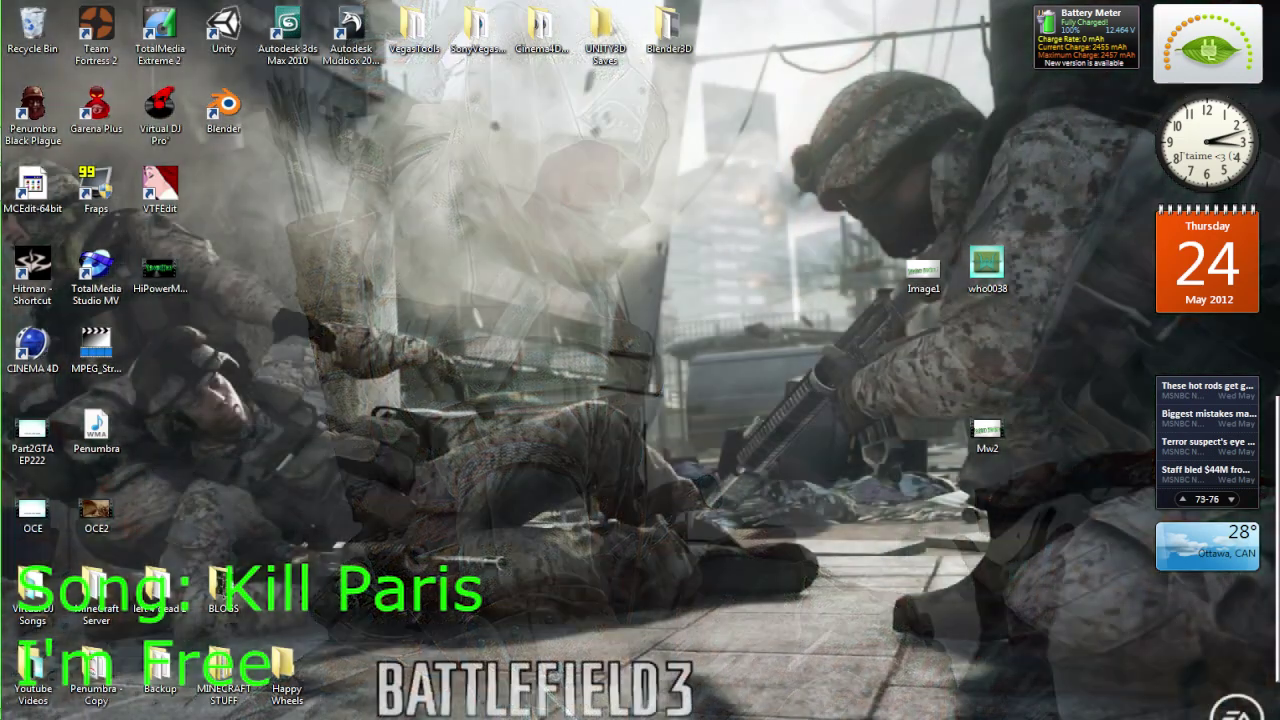
Open the Start menu briefly and close it again to bring the sticky notes into view
{"action": "key", "text": "super"}
{"action": "mouse_move", "coordinate": [80, 218]}
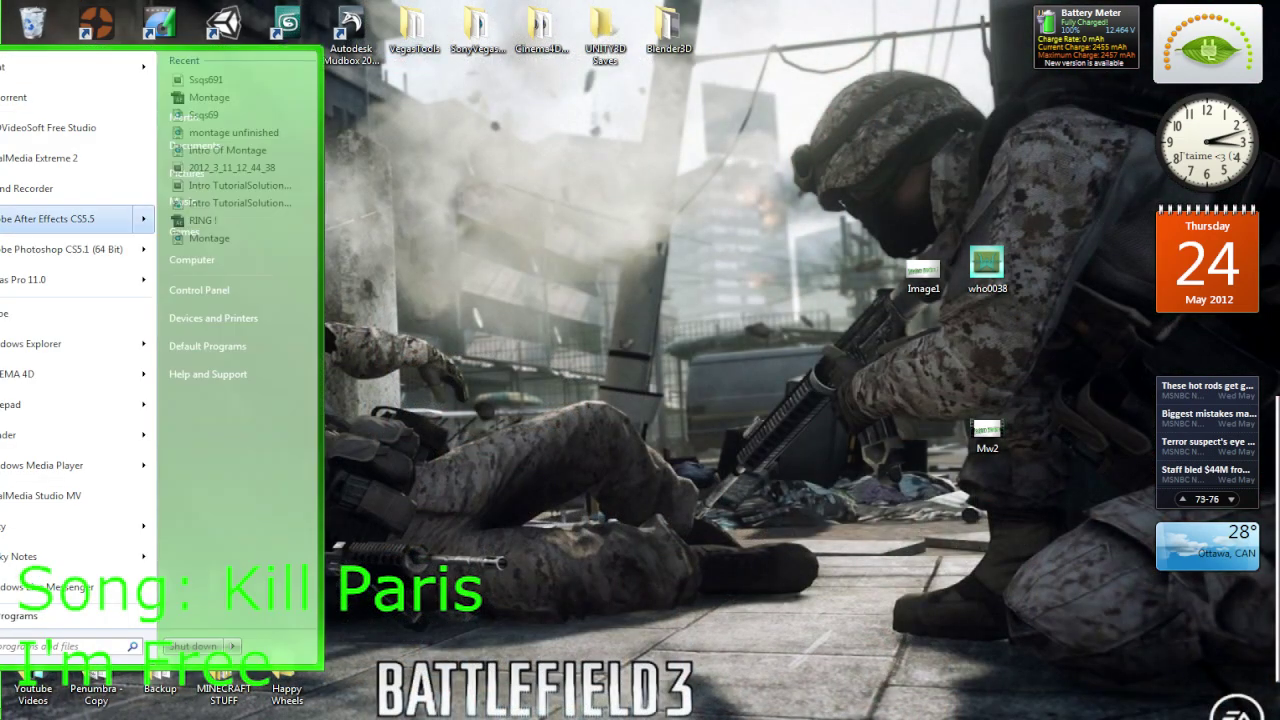
{"action": "key", "text": "Escape"}
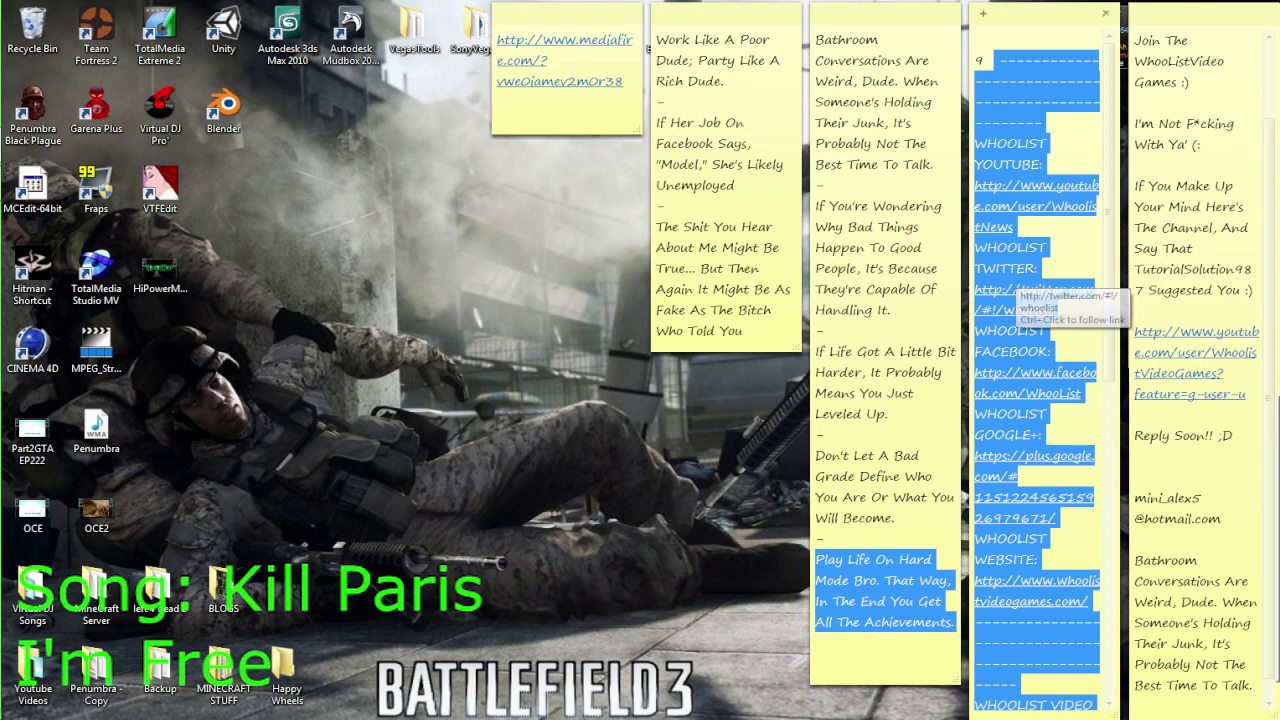
Select the entire MediaFire link in its sticky note, after a stray selection in another note
{"action": "left_click", "coordinate": [850, 268]}
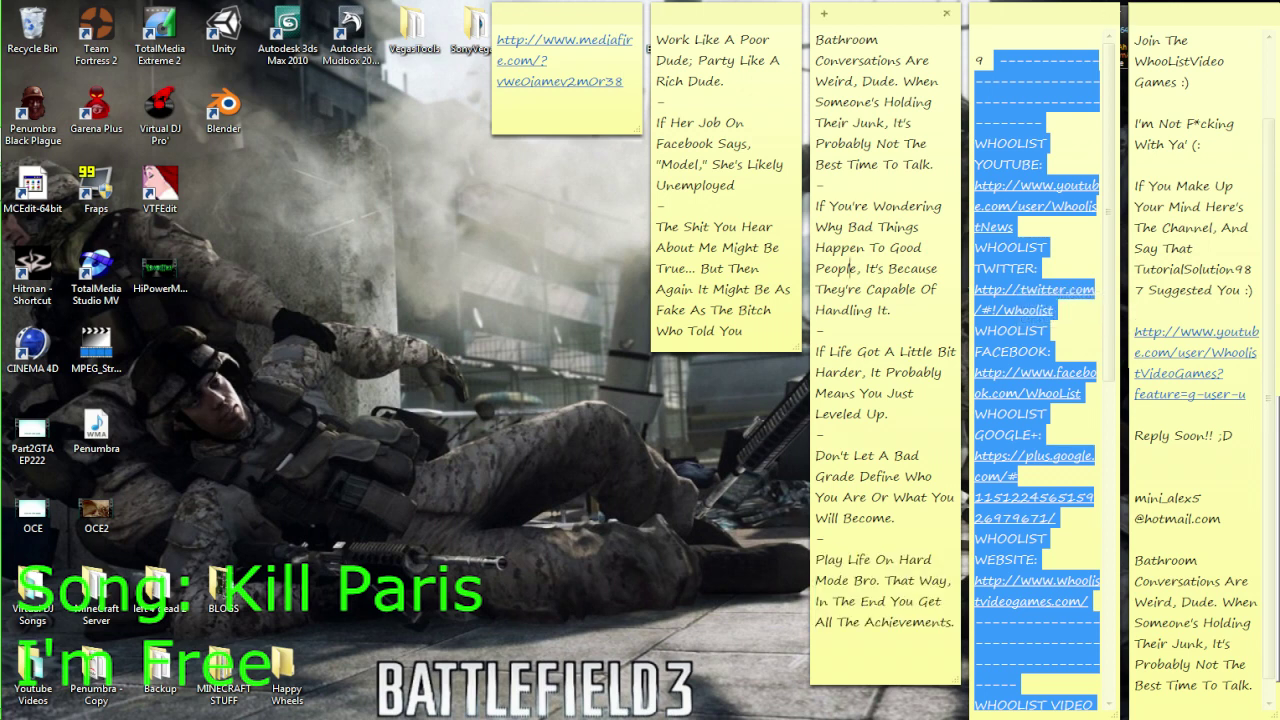
{"action": "left_click_drag", "start_coordinate": [850, 268], "coordinate": [815, 40]}
{"action": "left_click", "coordinate": [852, 62]}
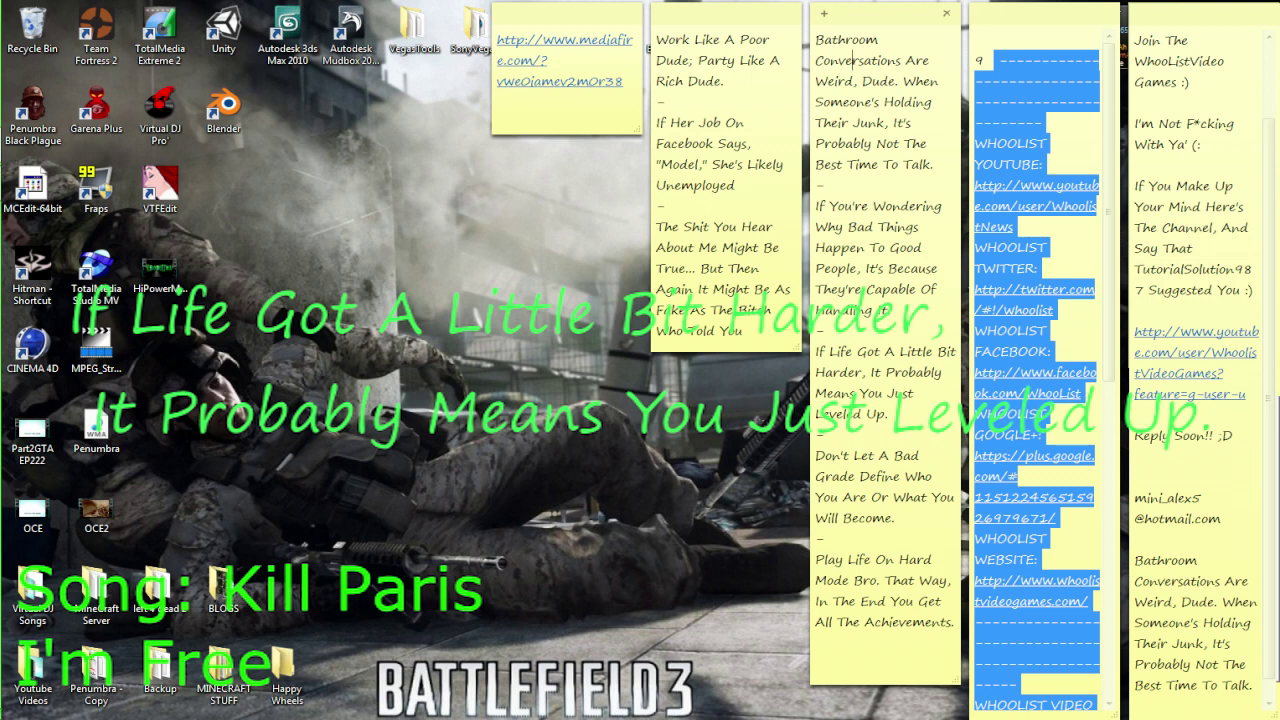
{"action": "left_click", "coordinate": [620, 81]}
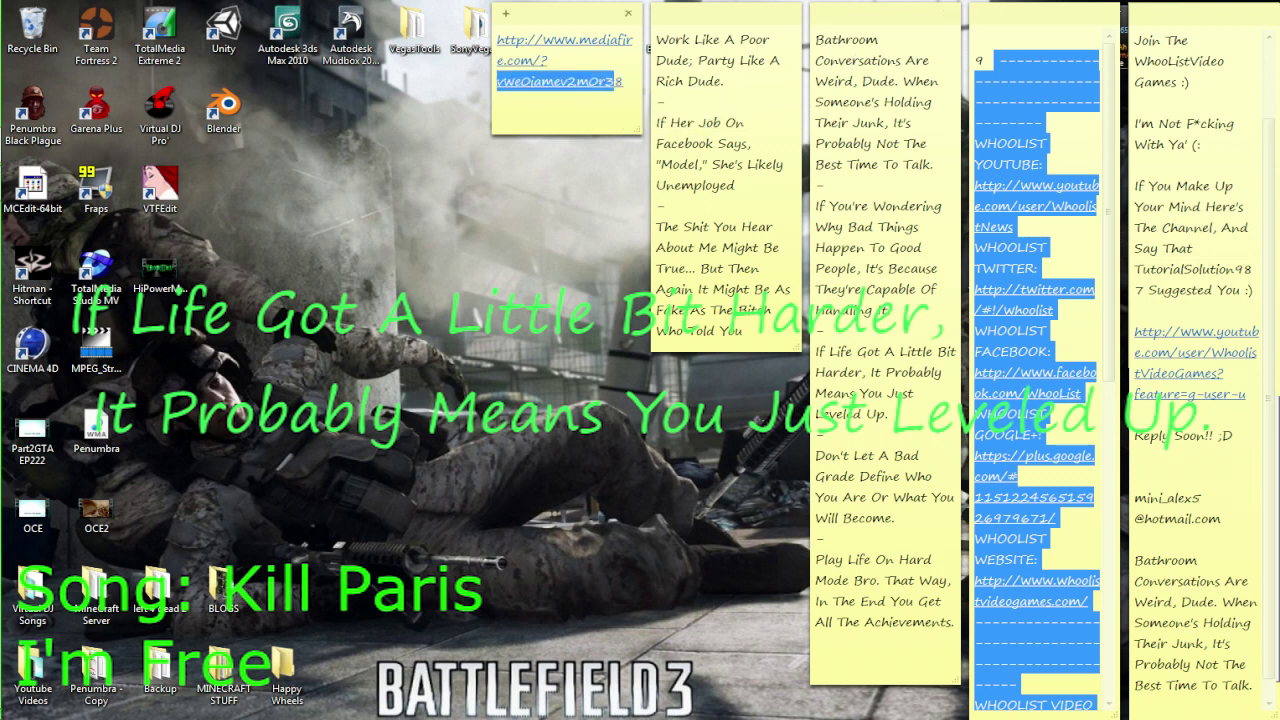
{"action": "left_click_drag", "start_coordinate": [622, 81], "coordinate": [498, 40]}
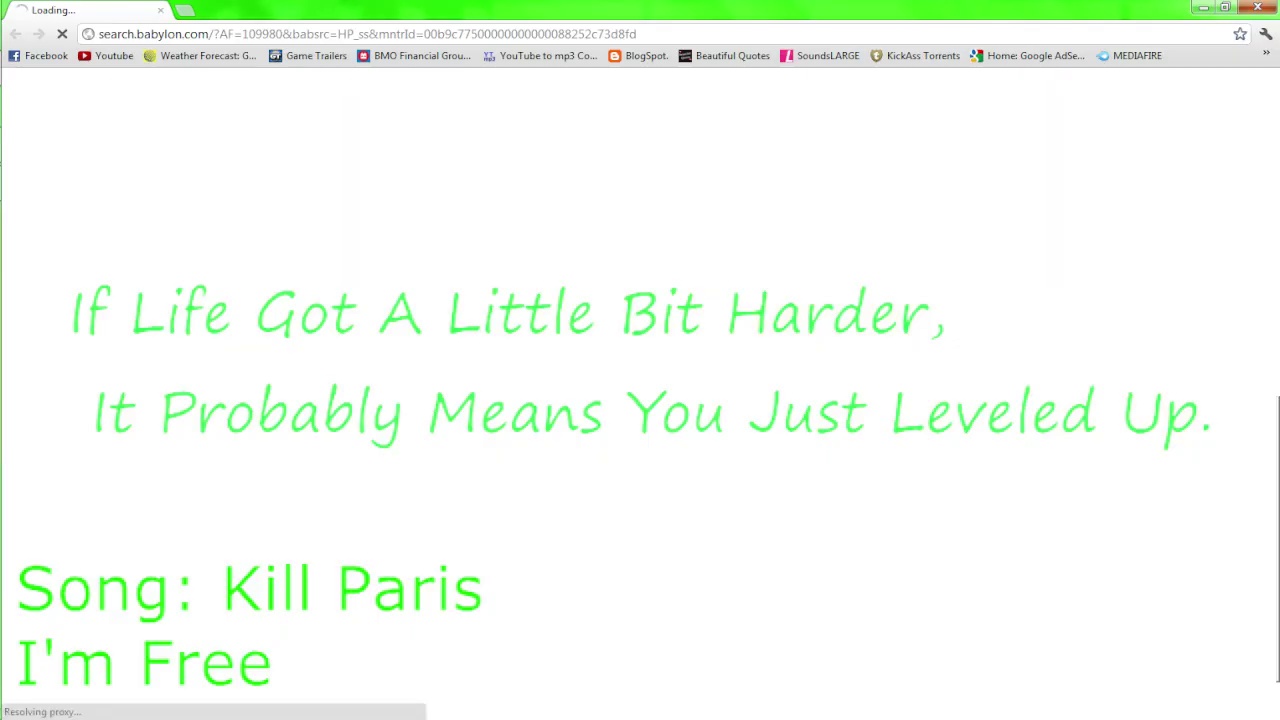
Try pasting the MediaFire link into Chrome's address bar twice, then close the stuck Babylon search tab
{"action": "key", "text": "ctrl+l"}
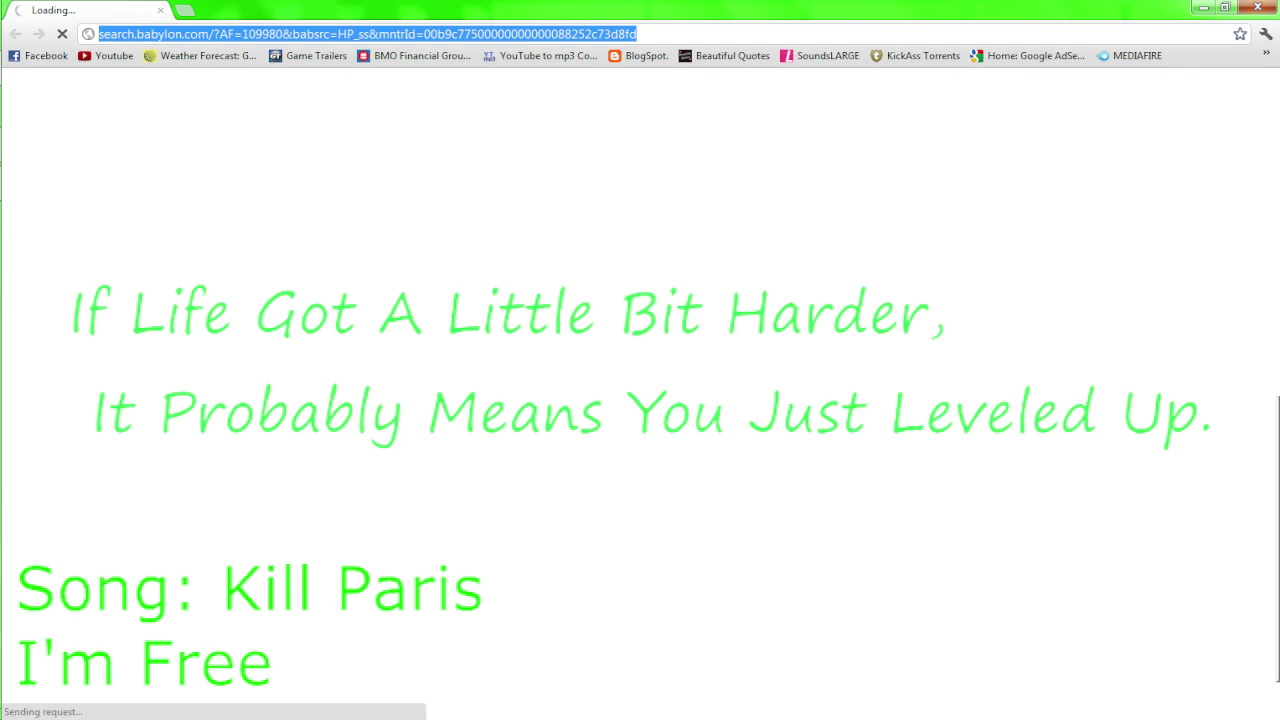
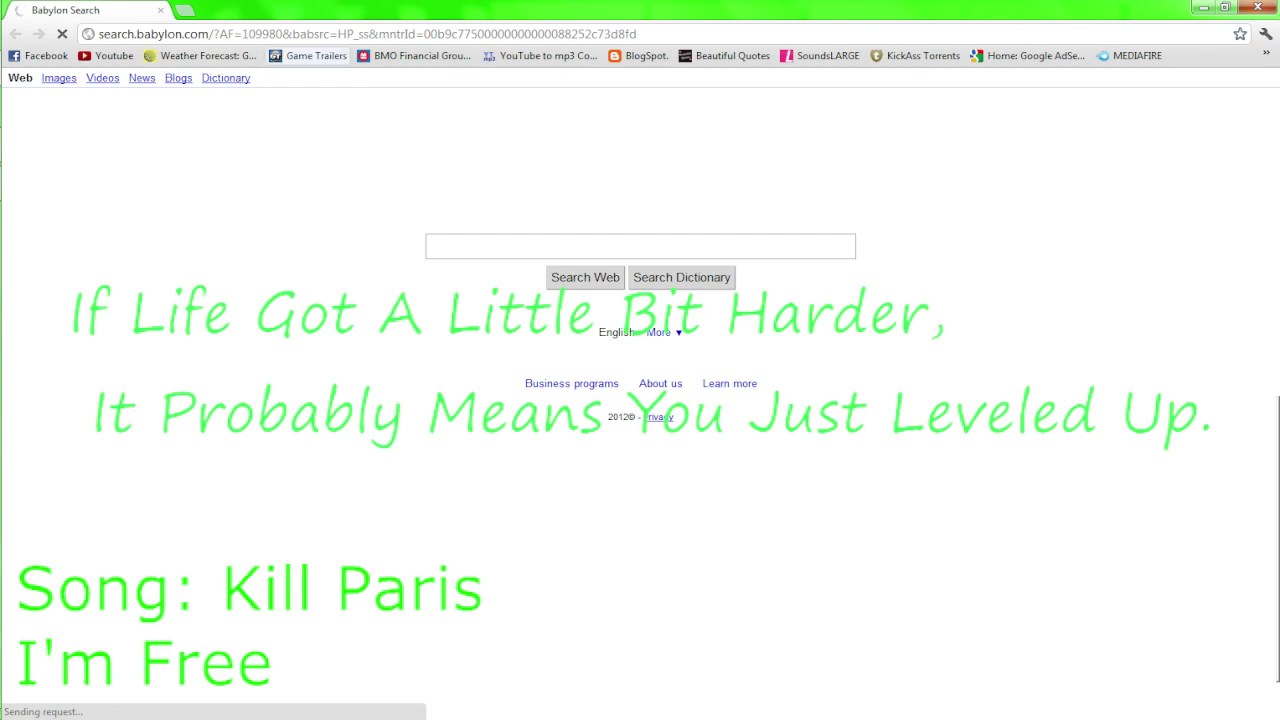
{"action": "key", "text": "ctrl+l"}
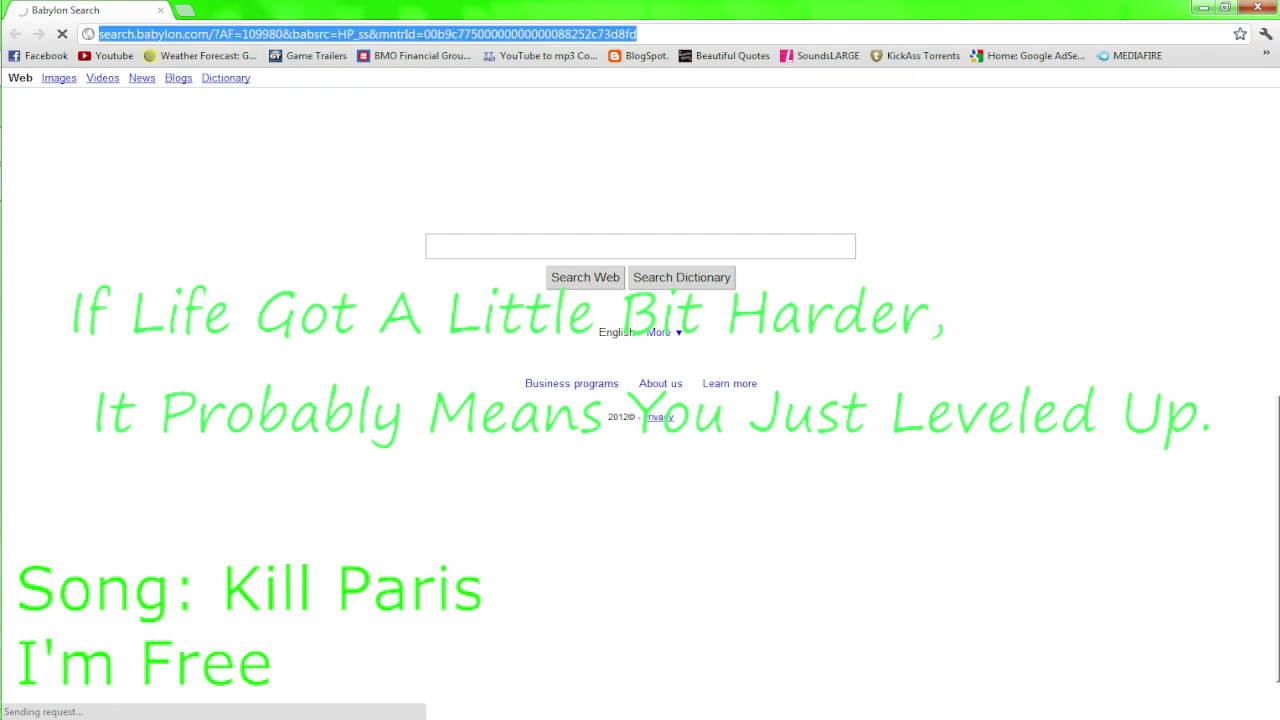
{"action": "key", "text": "ctrl+v"}
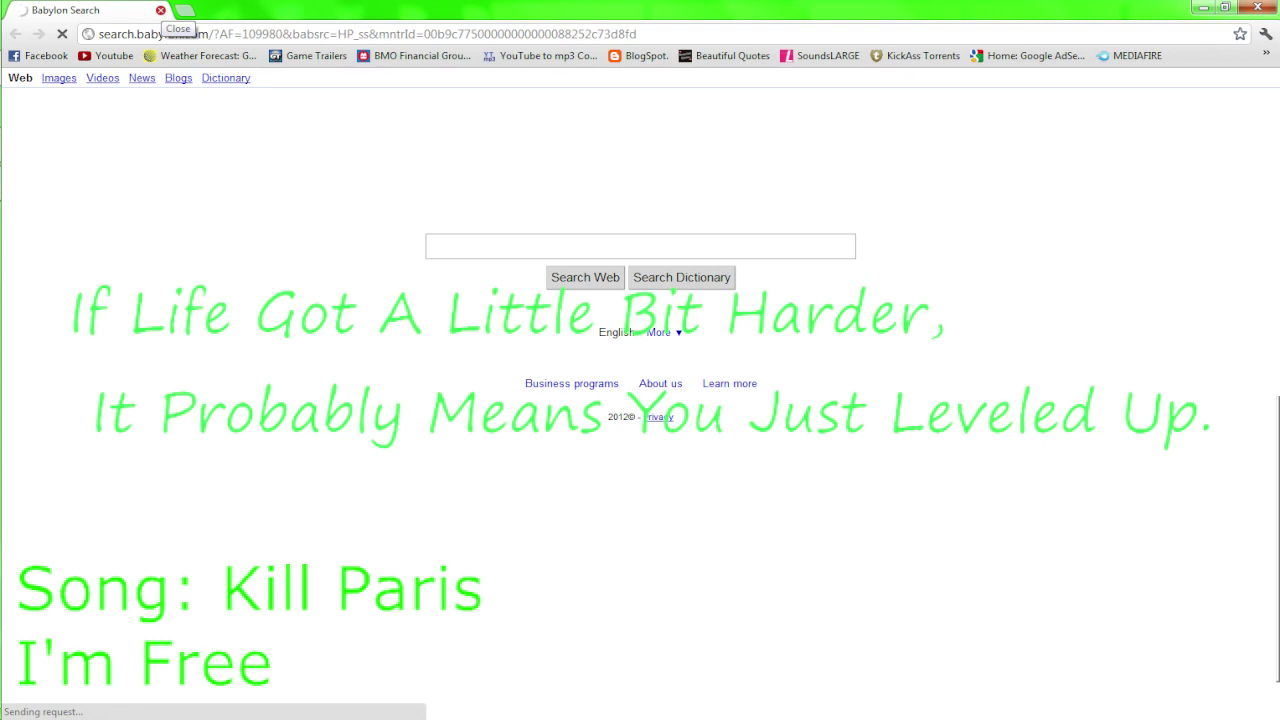
{"action": "left_click", "coordinate": [160, 10]}
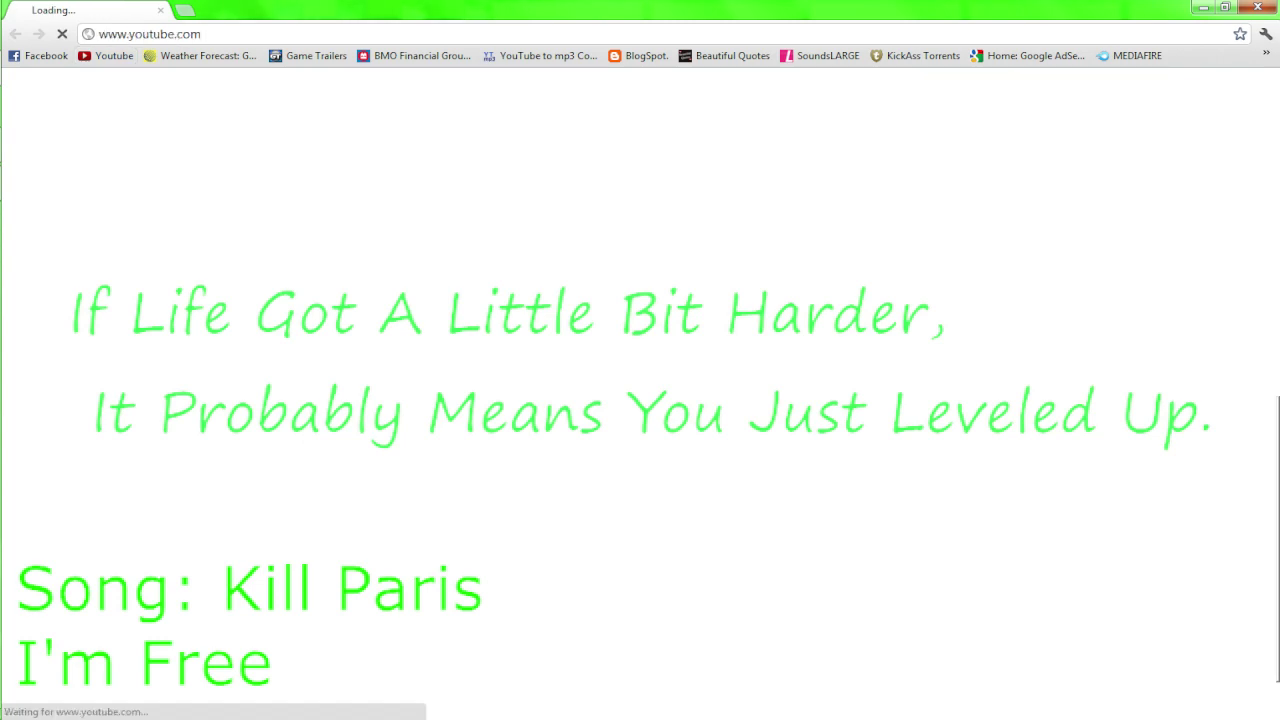
Load the MediaFire TwixtorAEInstaller.zip page, then bring up Chrome's History and Downloads pages
{"action": "key", "text": "ctrl+l"}
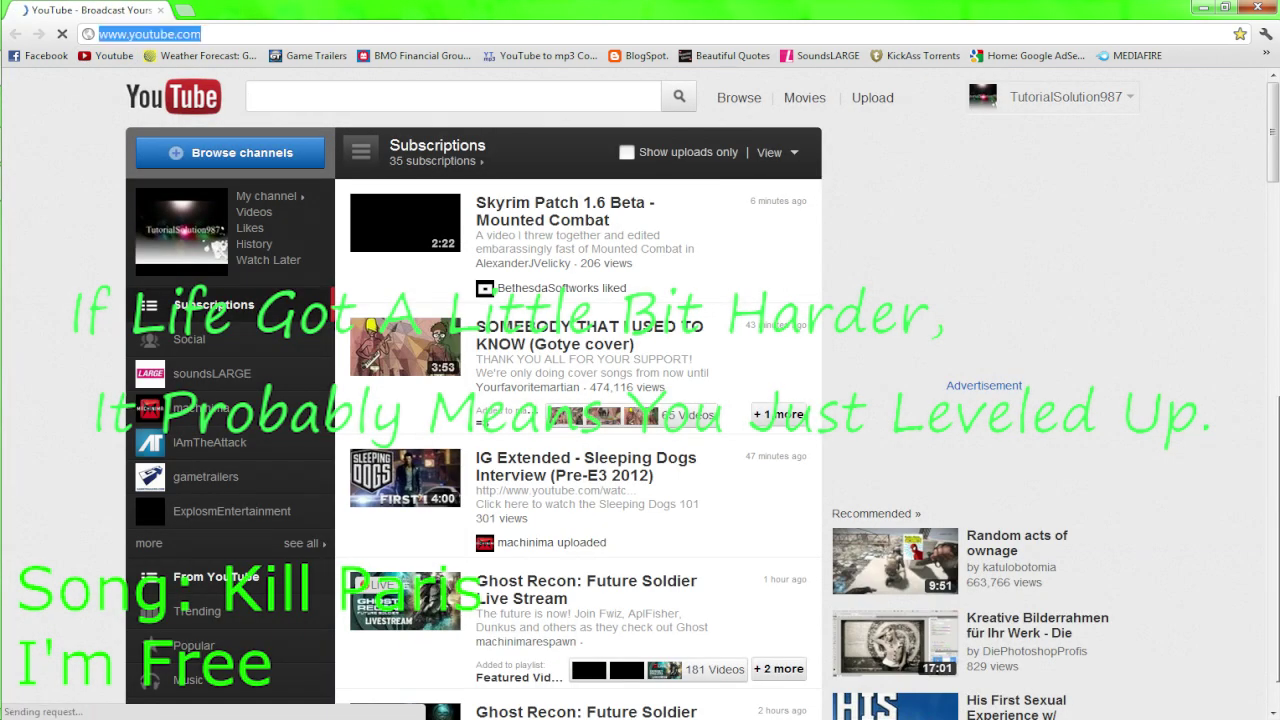
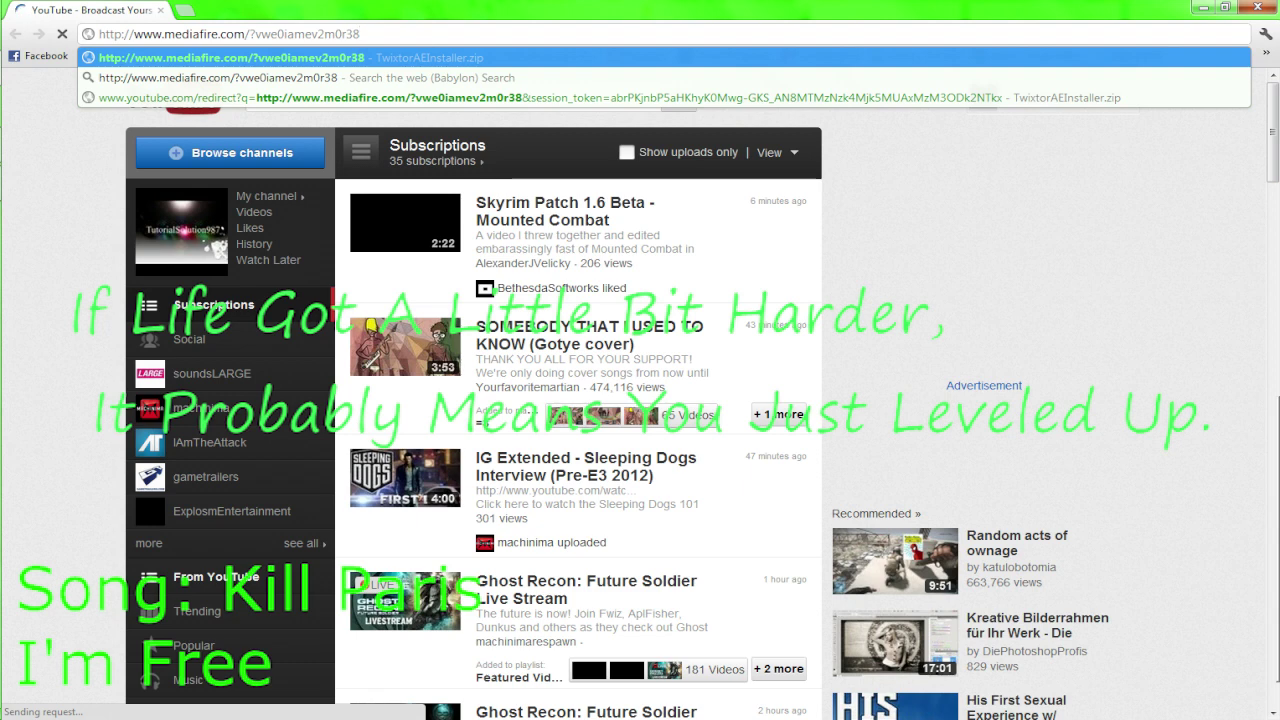
{"action": "key", "text": "Return"}
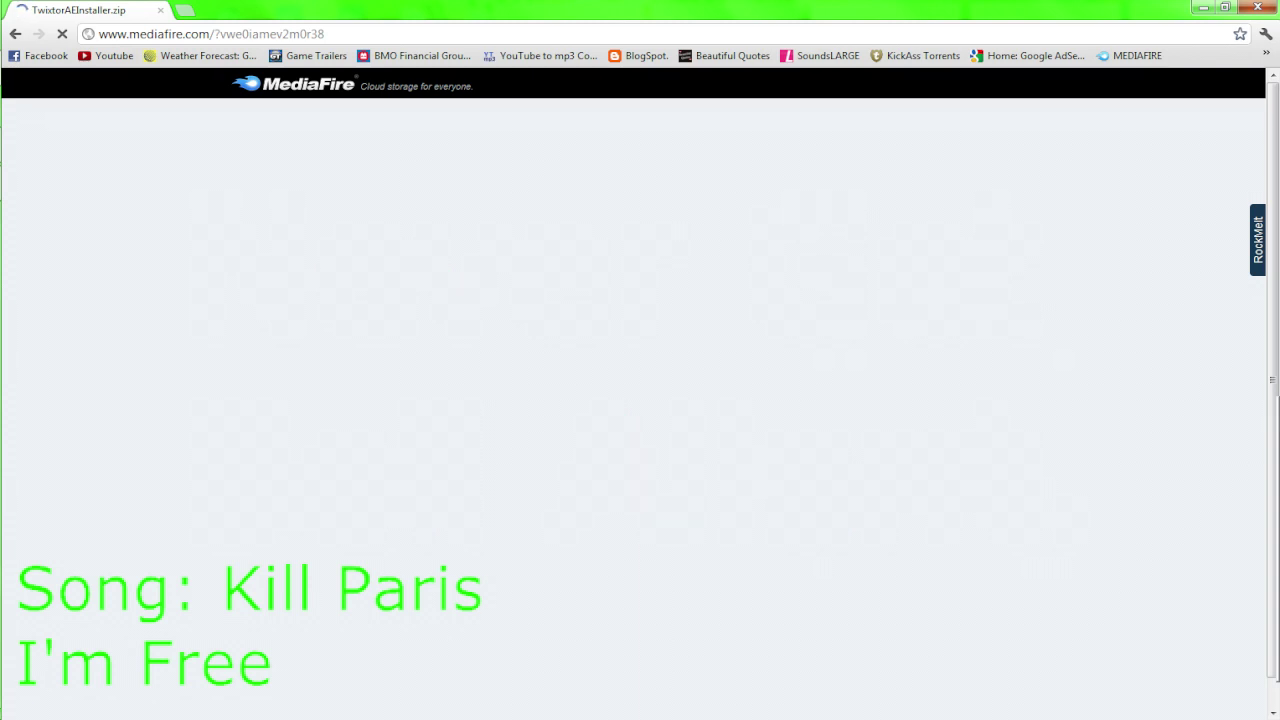
{"action": "key", "text": "ctrl+h"}
{"action": "key", "text": "ctrl+j"}
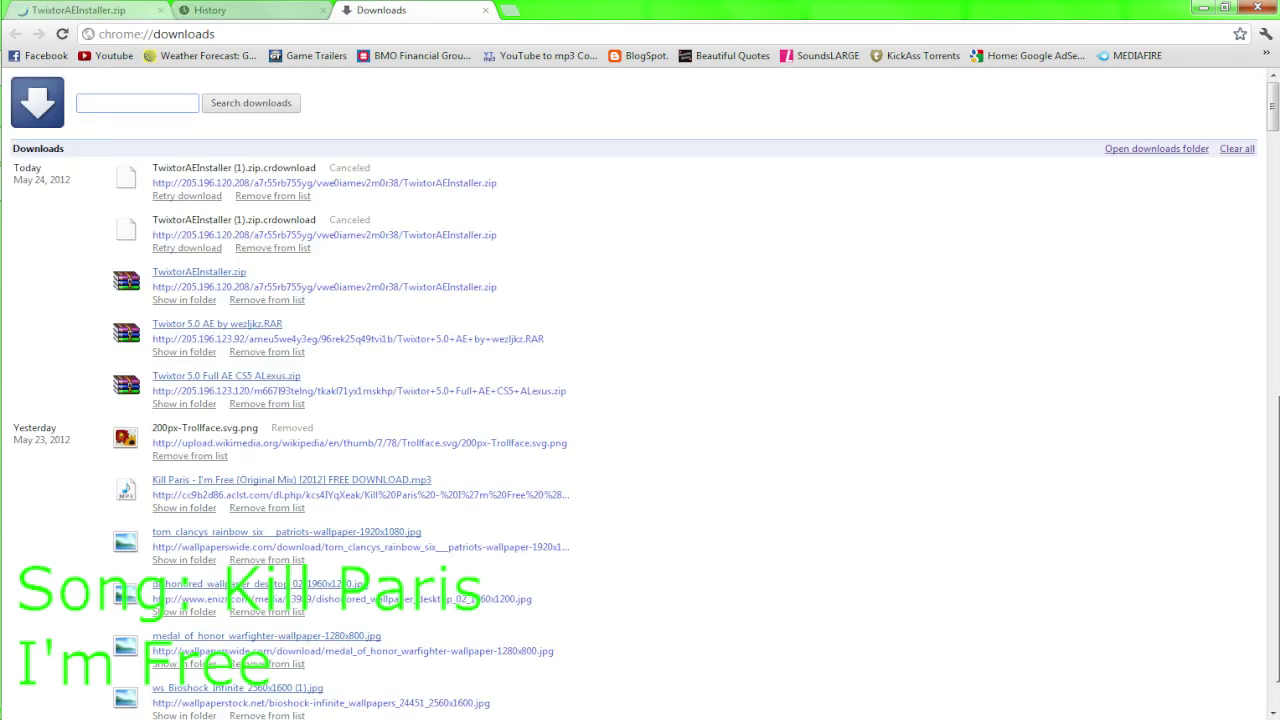
Close the History and MediaFire tabs and open TwixtorAEInstaller.zip from the Downloads list
{"action": "left_click", "coordinate": [321, 10]}
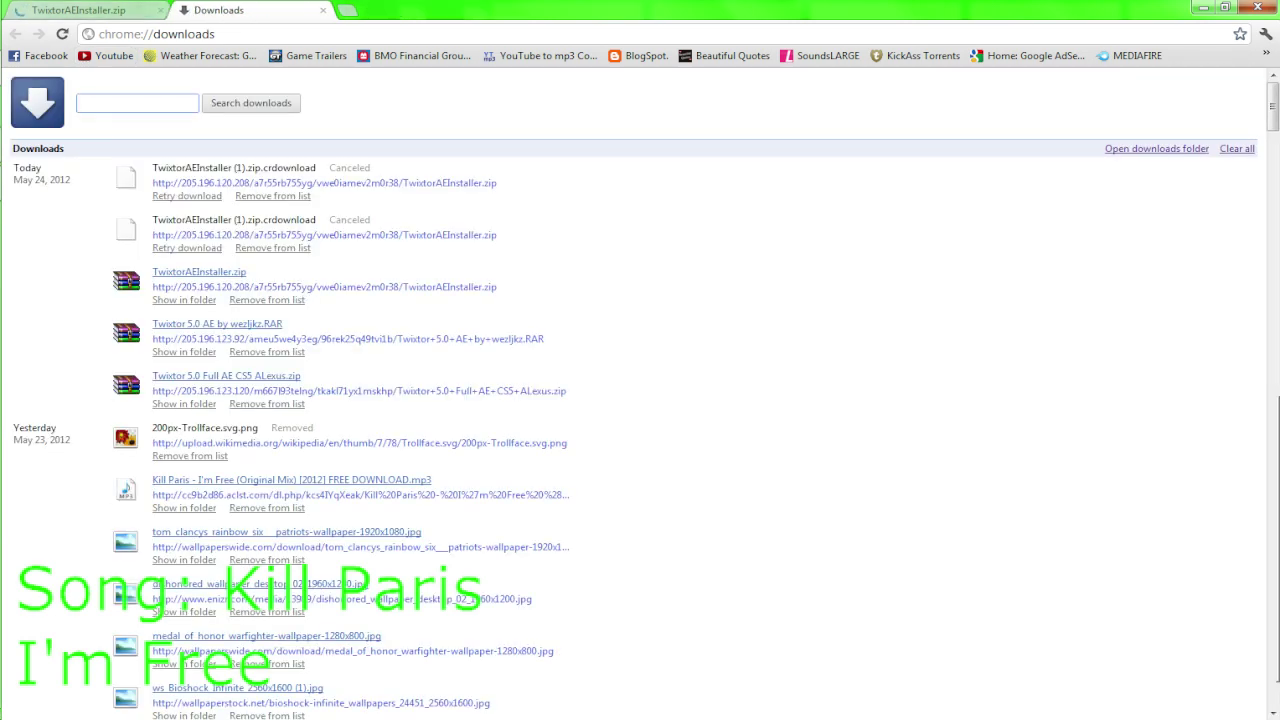
{"action": "left_click", "coordinate": [160, 10]}
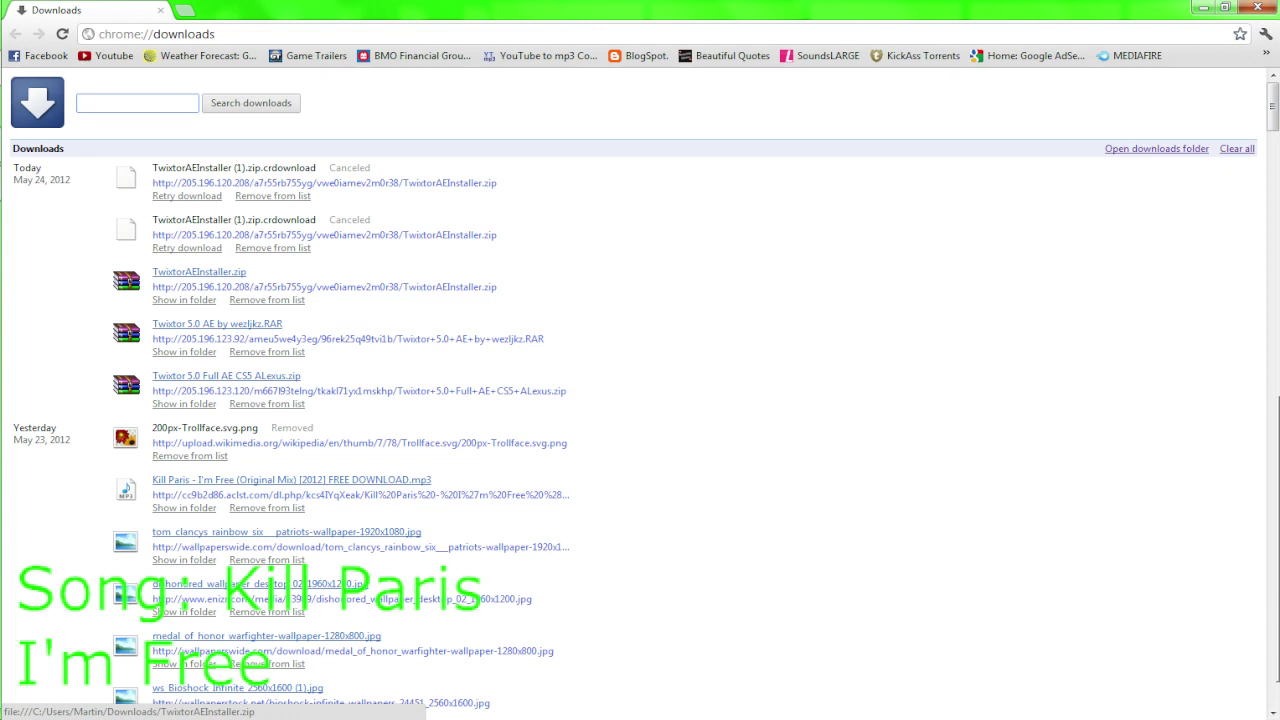
{"action": "left_click", "coordinate": [199, 272]}
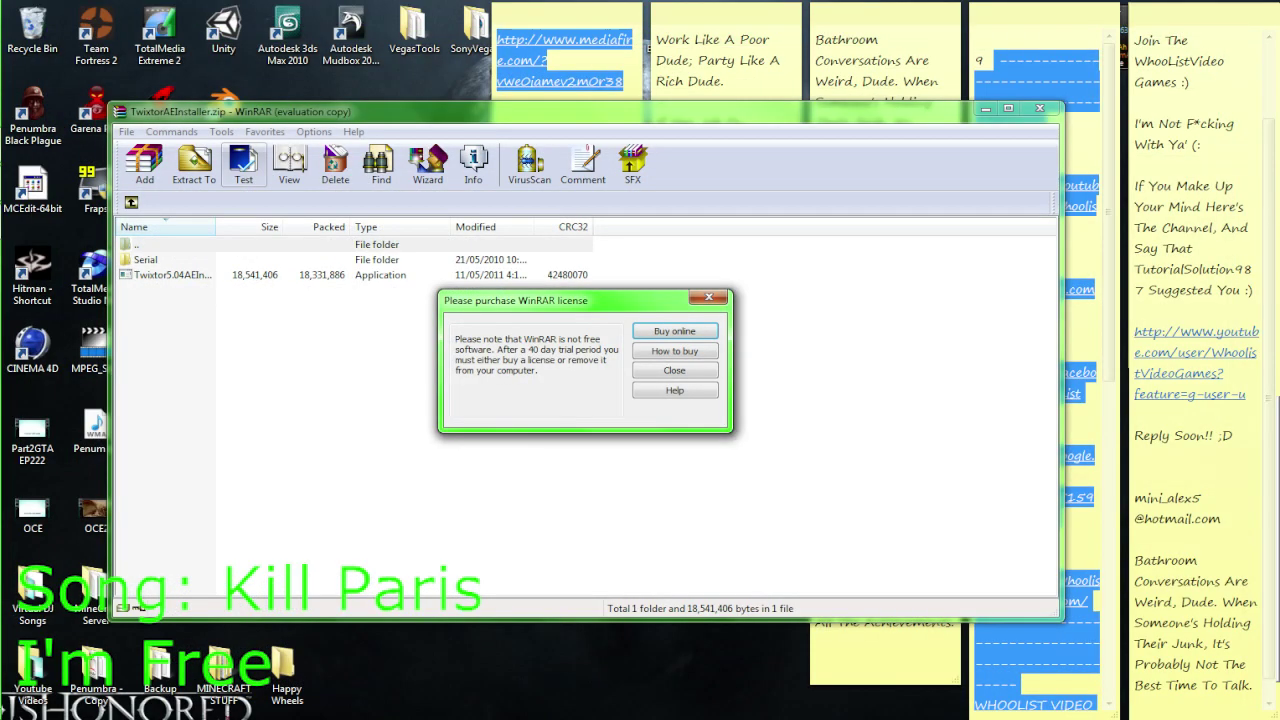
Close WinRAR's licence reminder and run Twixtor5.04AEInstall.exe from the archive
{"action": "left_click", "coordinate": [674, 370]}
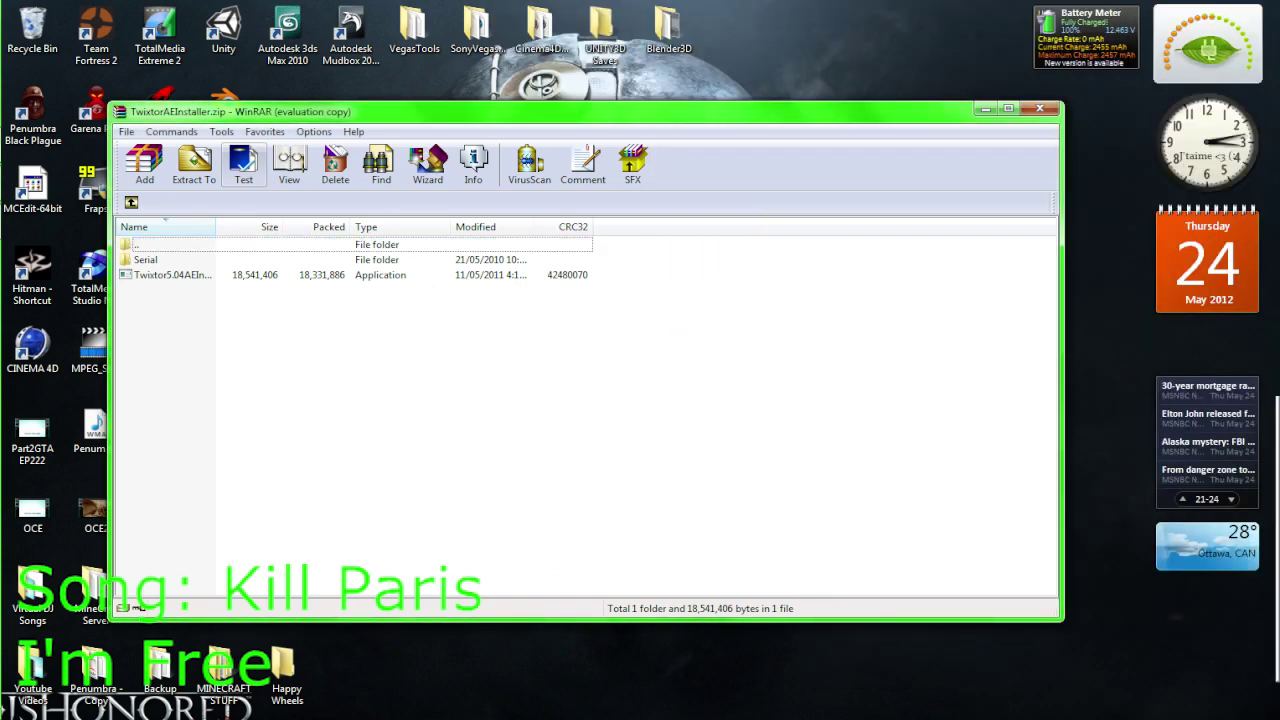
{"action": "double_click", "coordinate": [172, 274]}
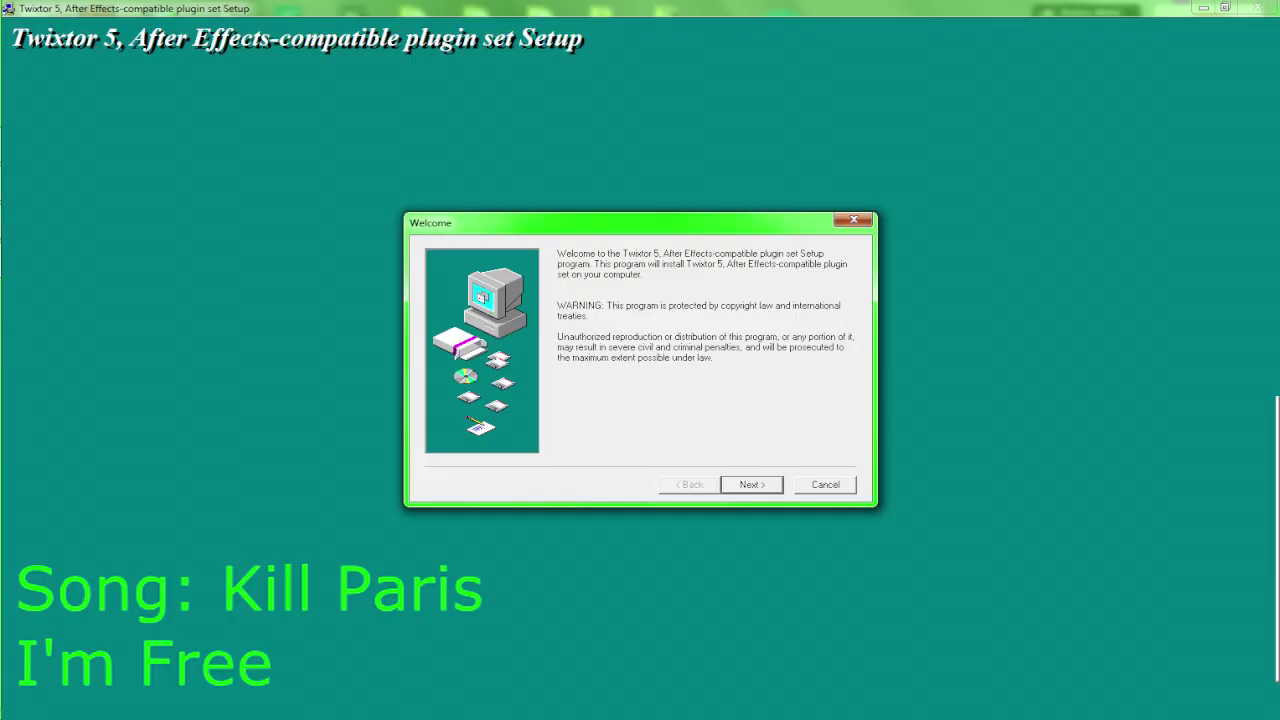
Pass the Welcome page, accept the License Agreement, and continue with Adobe CS5.5 as host
{"action": "key", "text": "Return"}
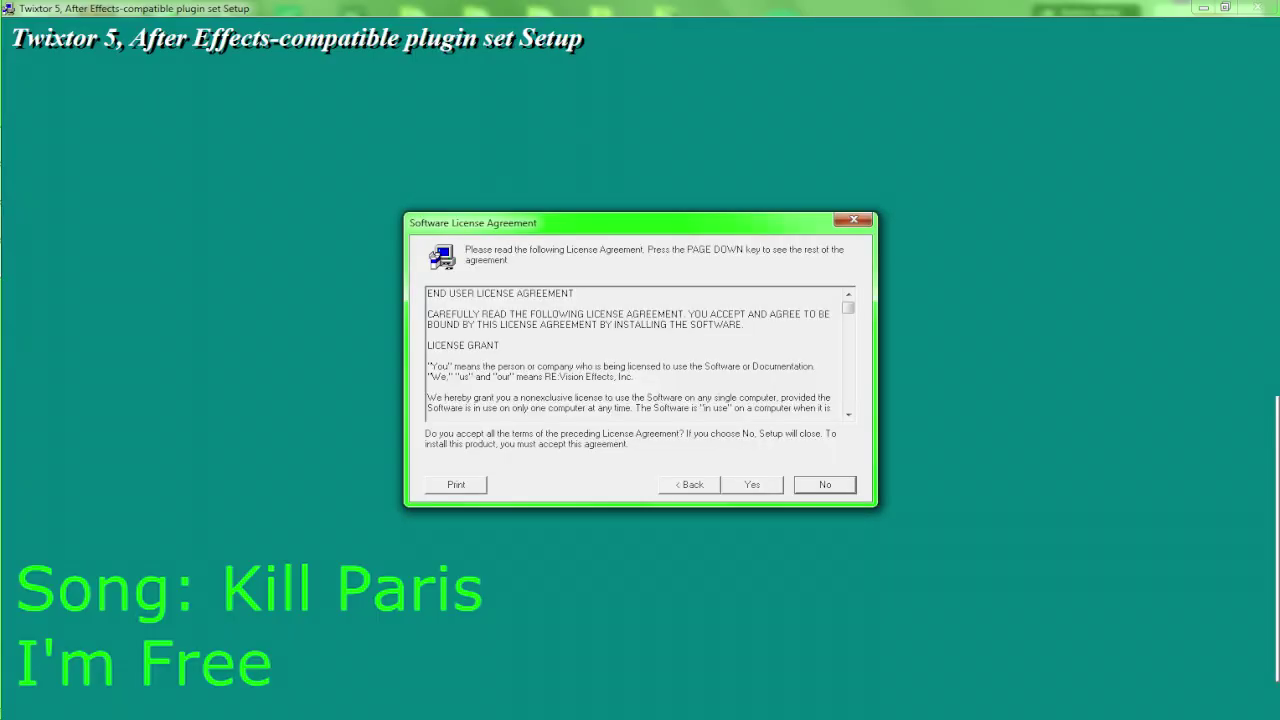
{"action": "key", "text": "Return"}
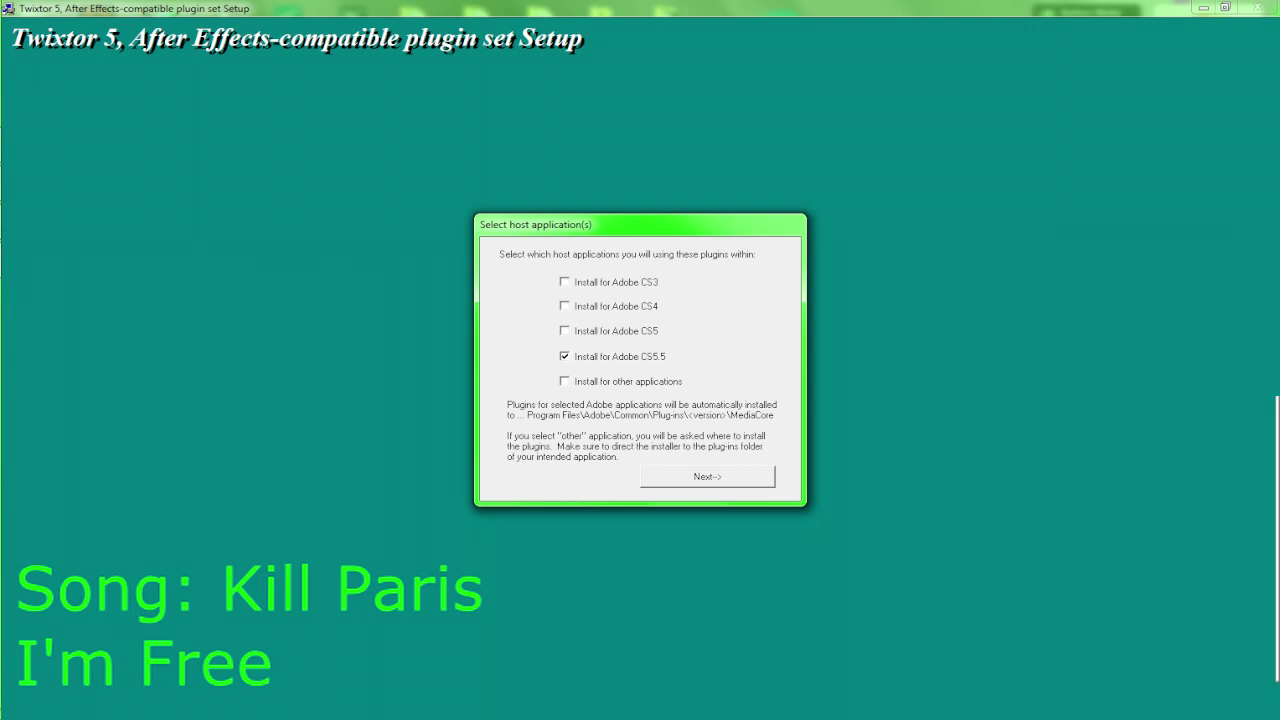
{"action": "key", "text": "Return"}
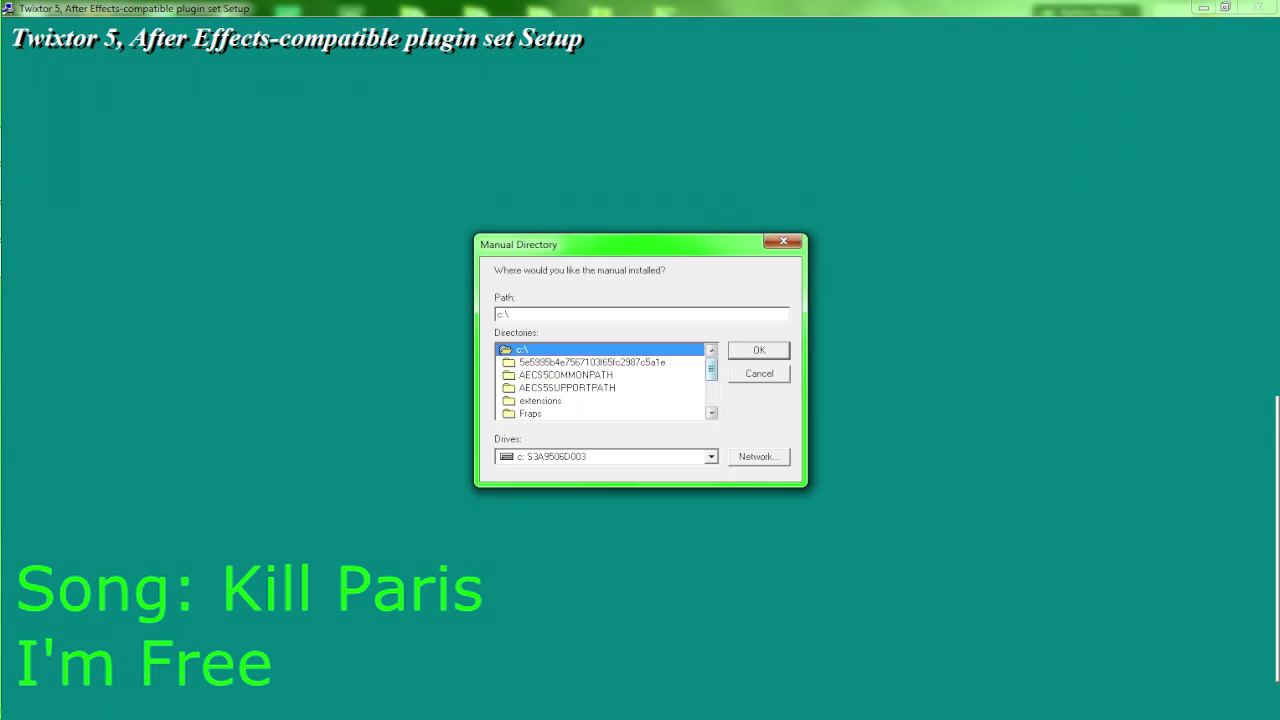
Set the manual folder to Program Files\Adobe\Adobe After Effects CS5.5\Support Files\Plug-ins and confirm
{"action": "scroll", "coordinate": [600, 380], "scroll_direction": "down", "scroll_amount": 5}
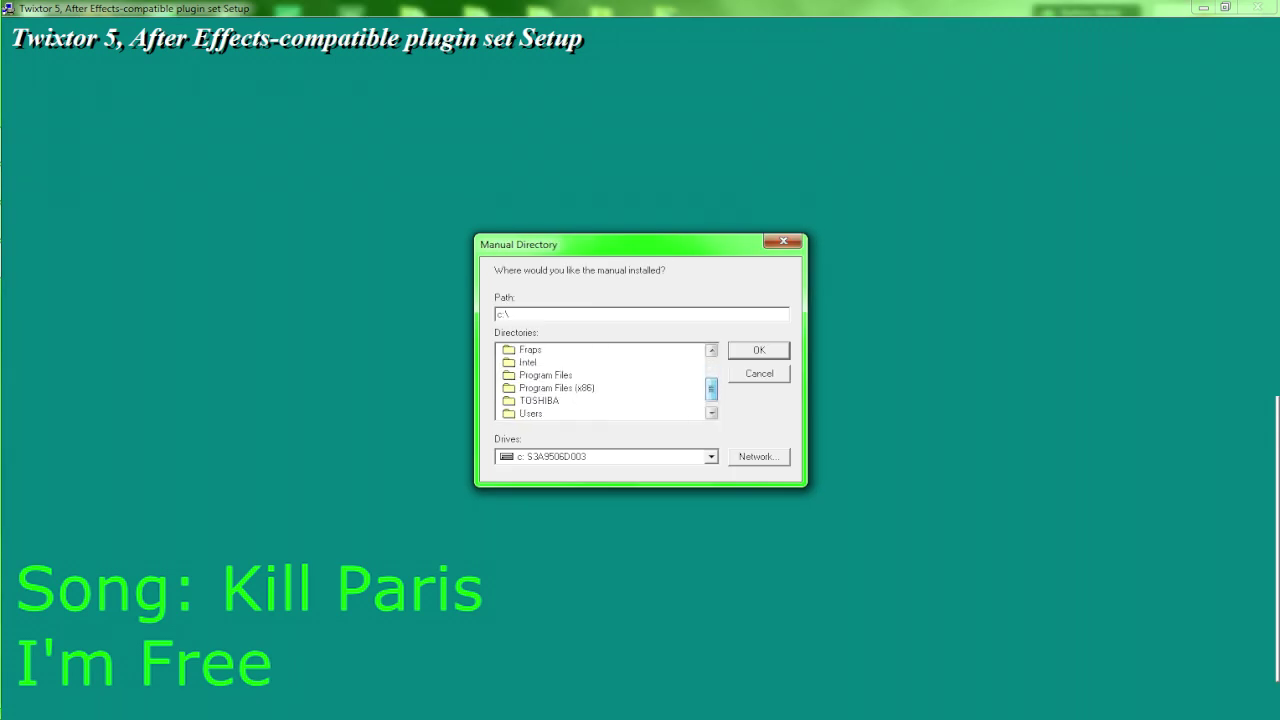
{"action": "double_click", "coordinate": [545, 374]}
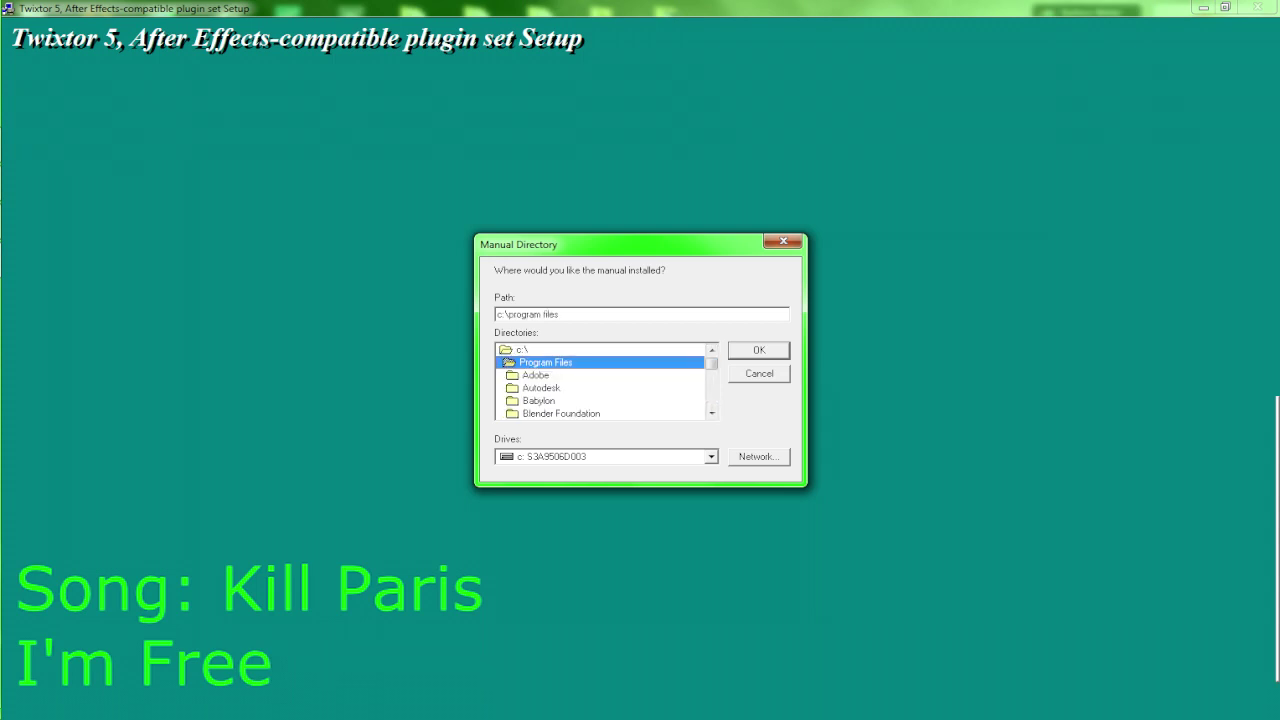
{"action": "double_click", "coordinate": [535, 374]}
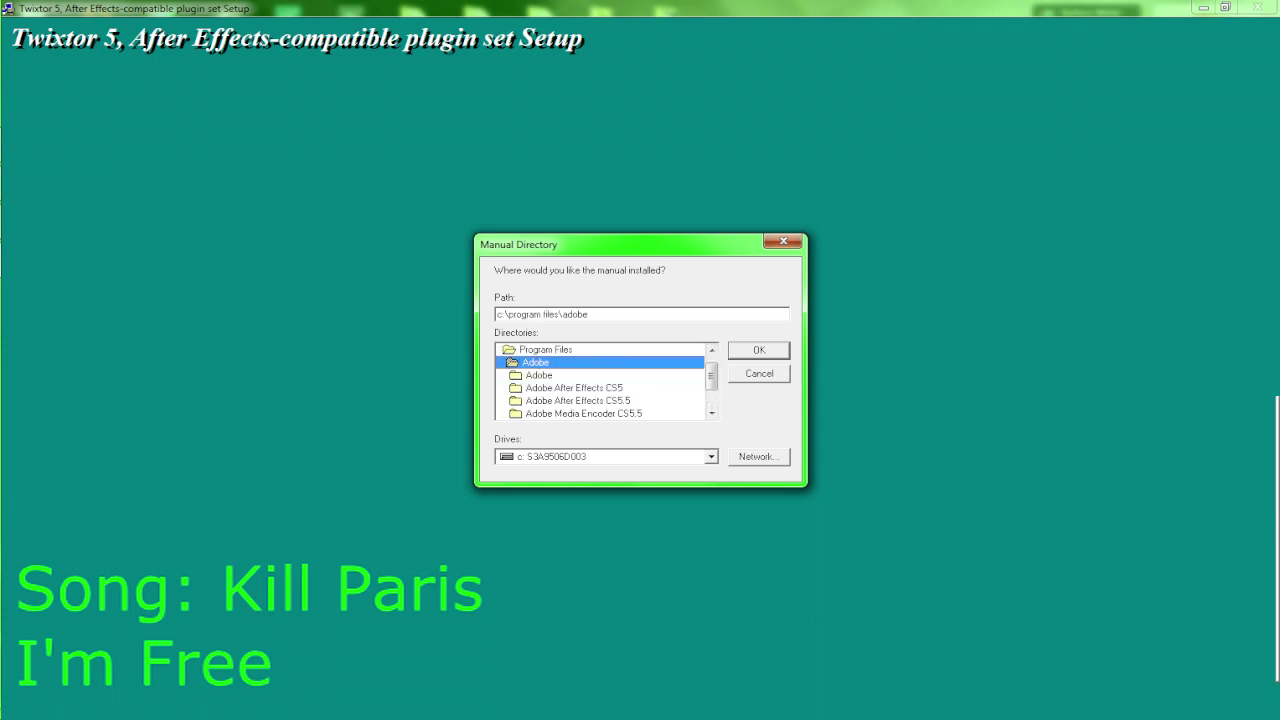
{"action": "left_click", "coordinate": [583, 413]}
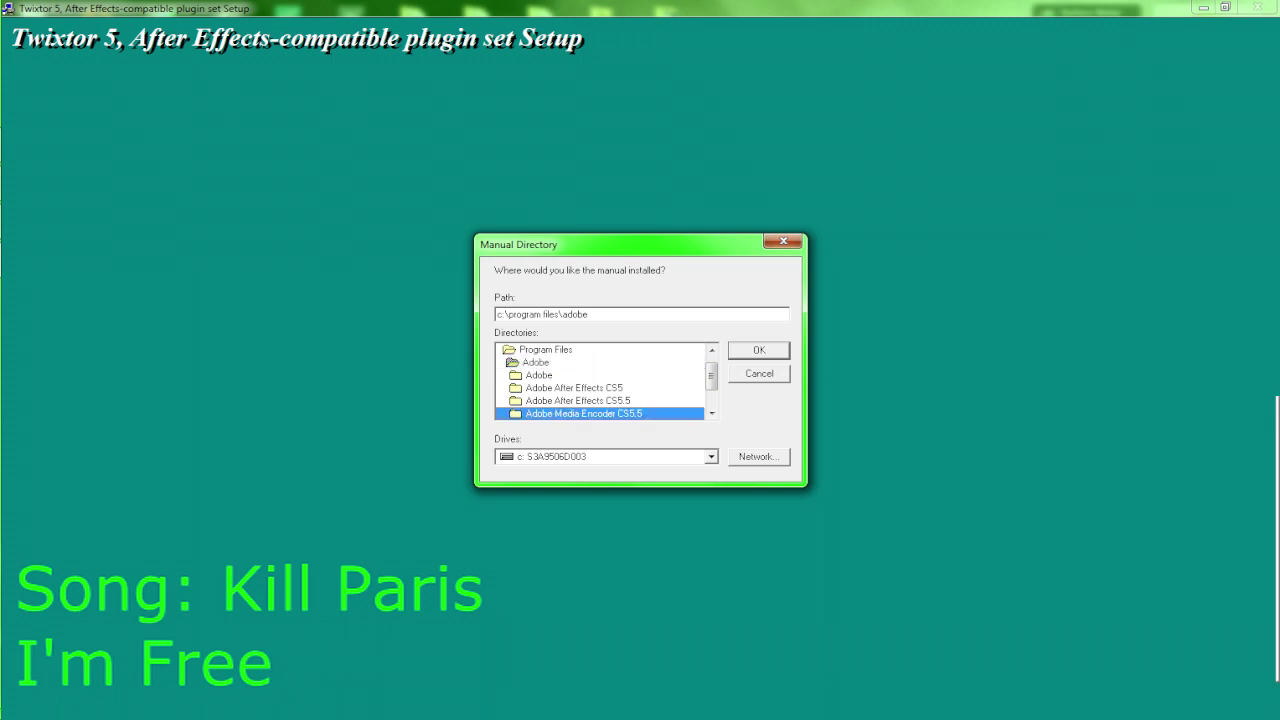
{"action": "double_click", "coordinate": [578, 400]}
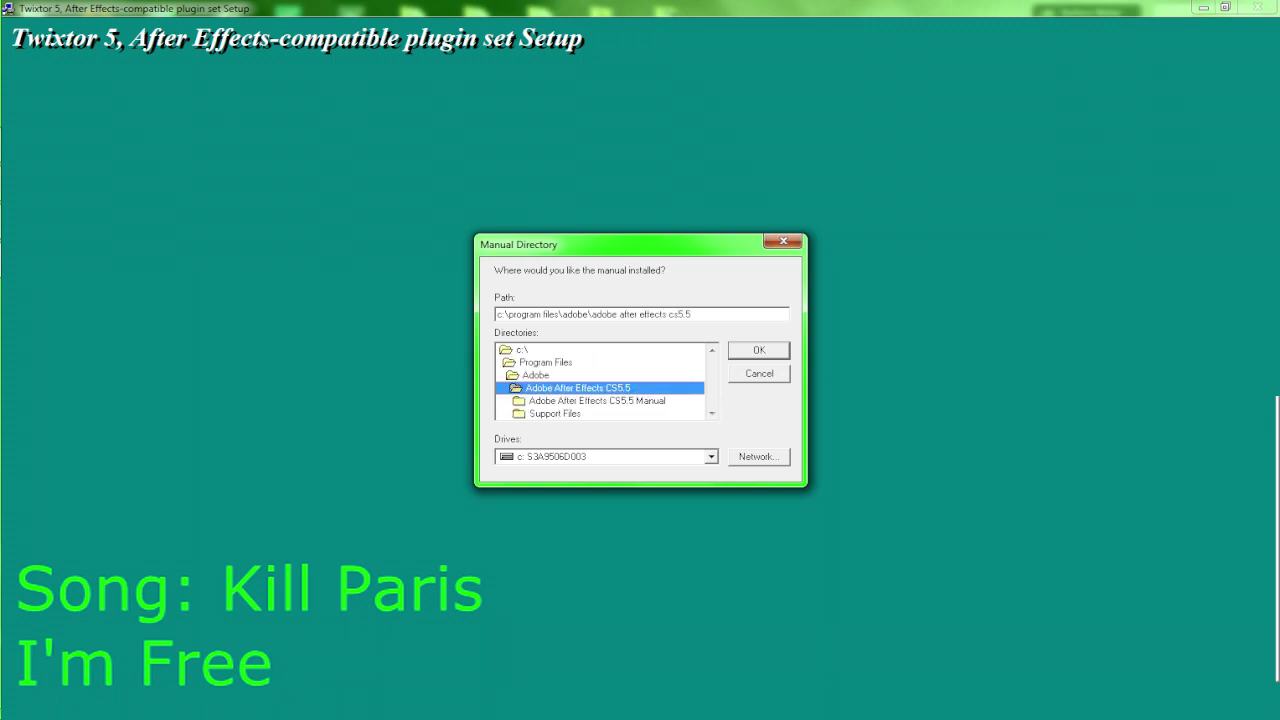
{"action": "double_click", "coordinate": [554, 413]}
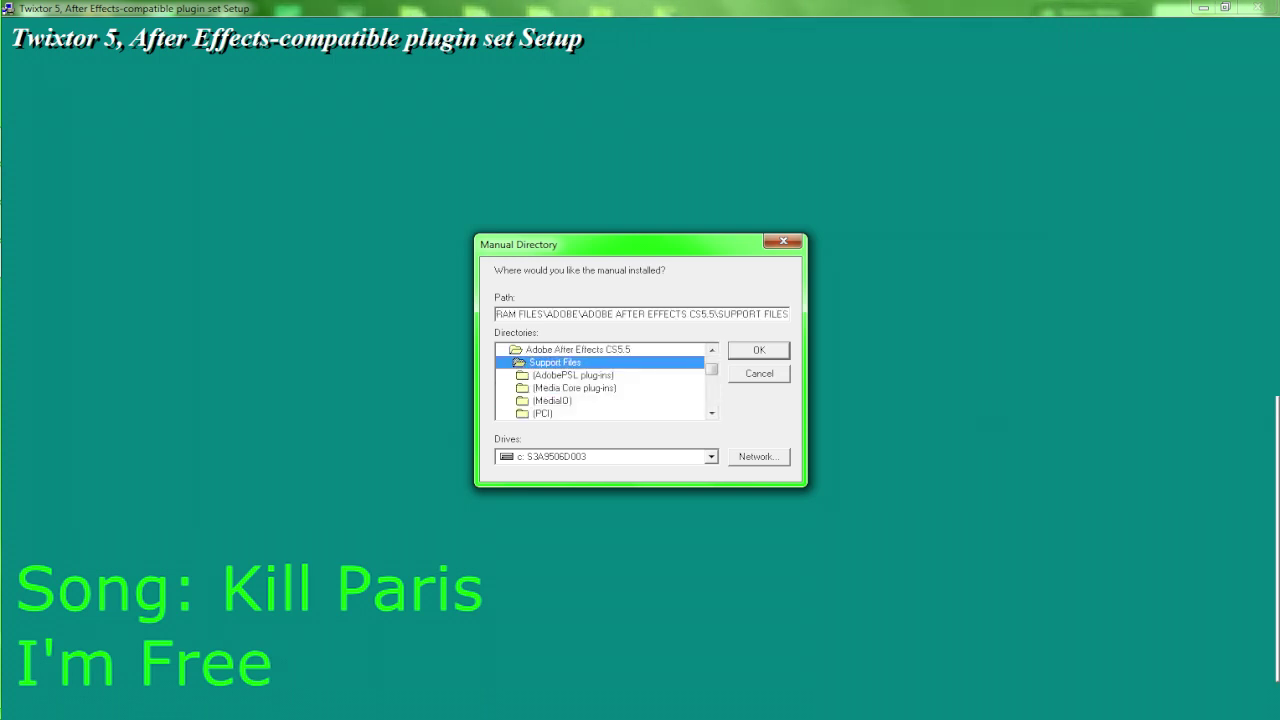
{"action": "scroll", "coordinate": [600, 380], "scroll_direction": "down", "scroll_amount": 3}
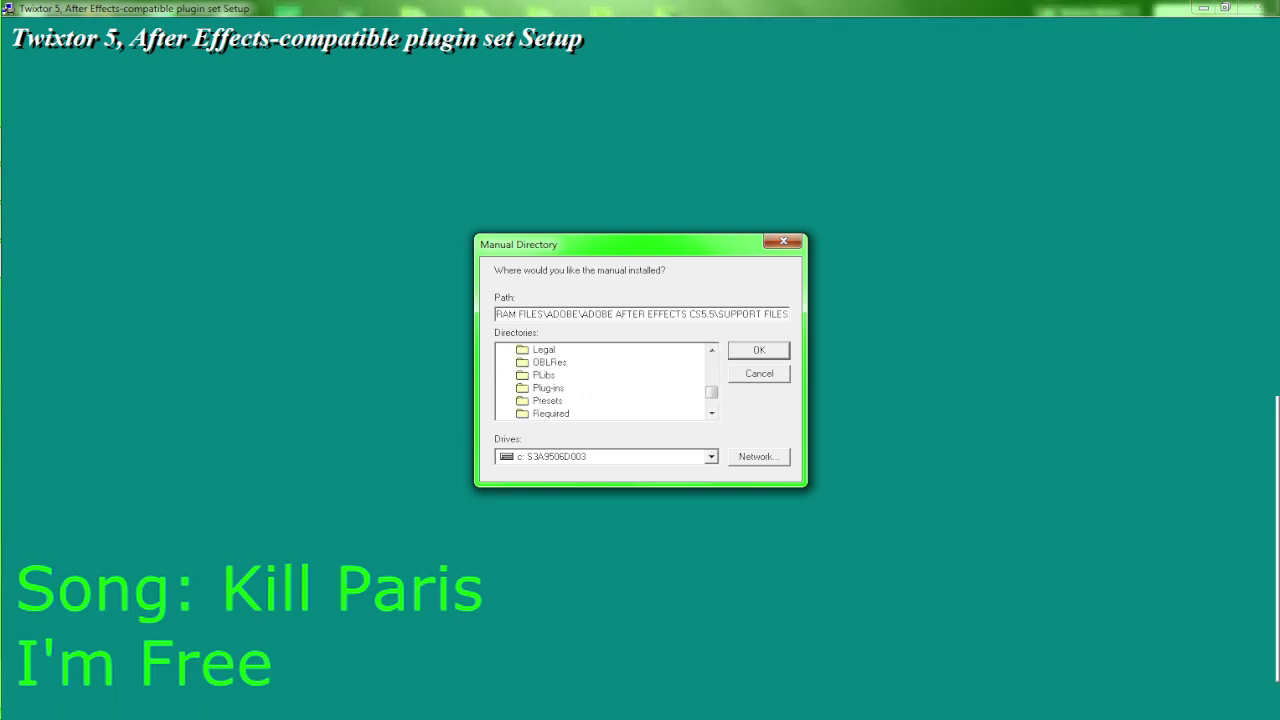
{"action": "double_click", "coordinate": [548, 387]}
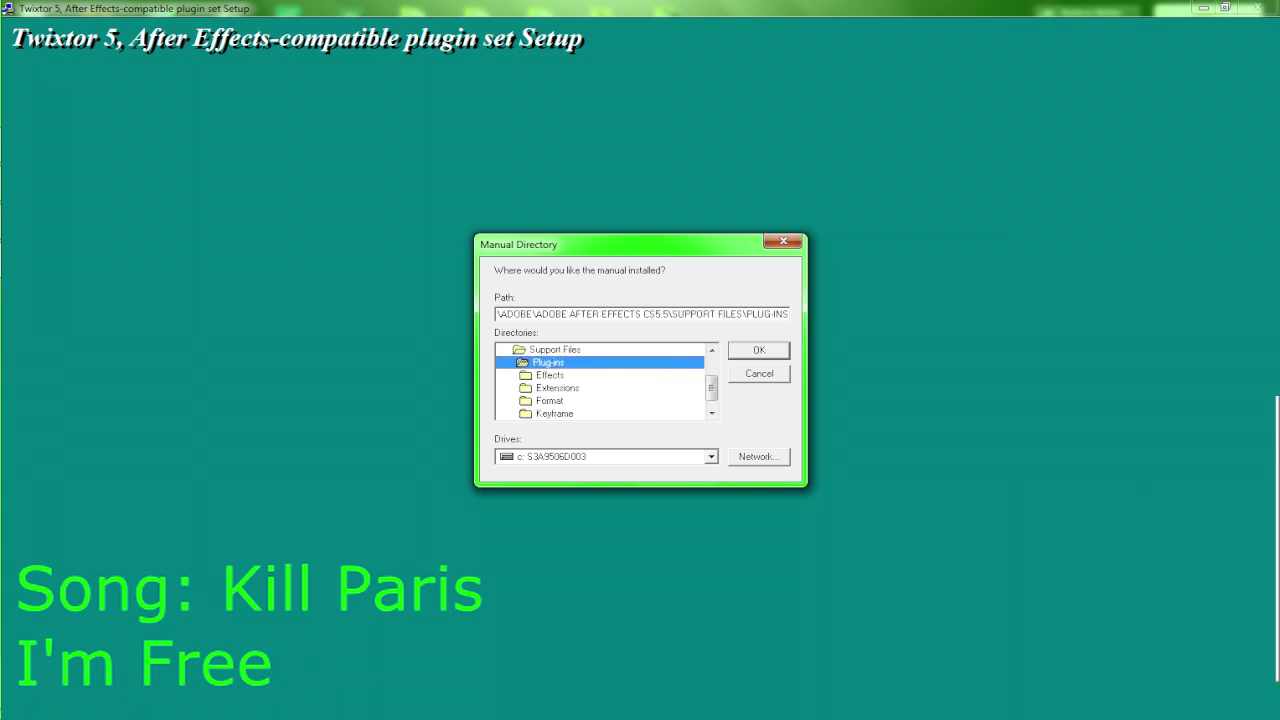
{"action": "left_click", "coordinate": [550, 374]}
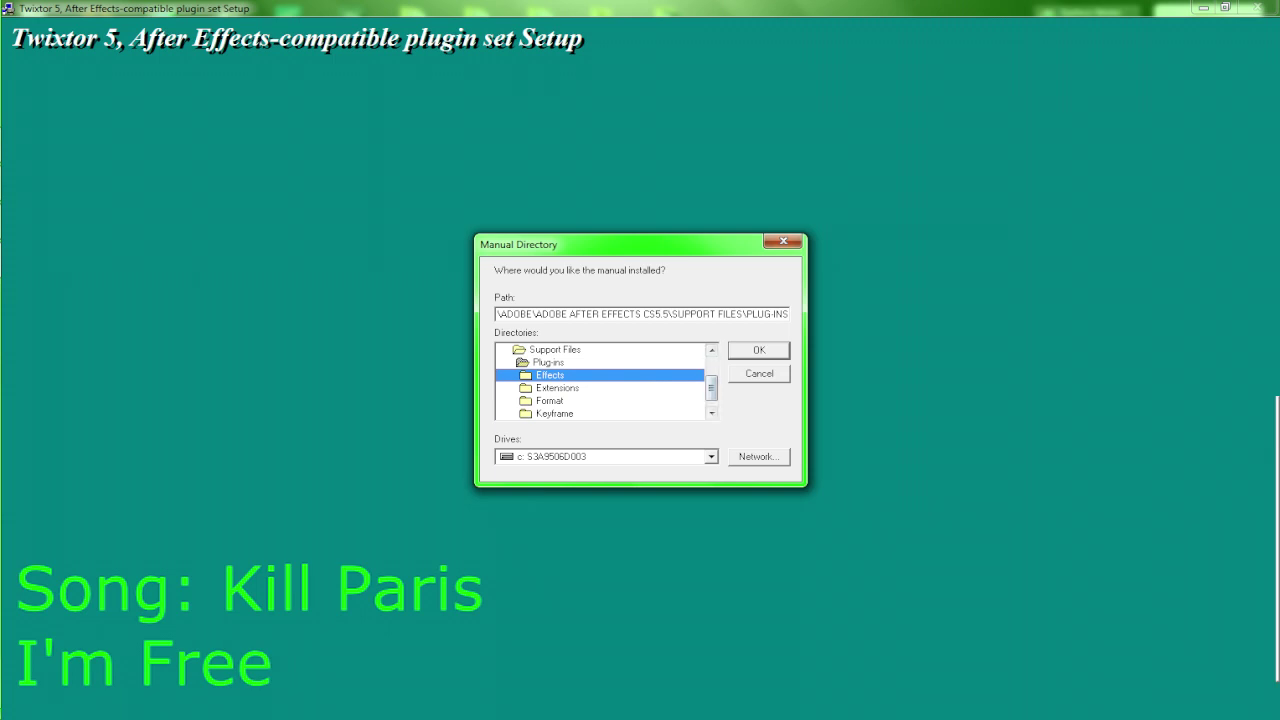
{"action": "key", "text": "shift+Tab"}
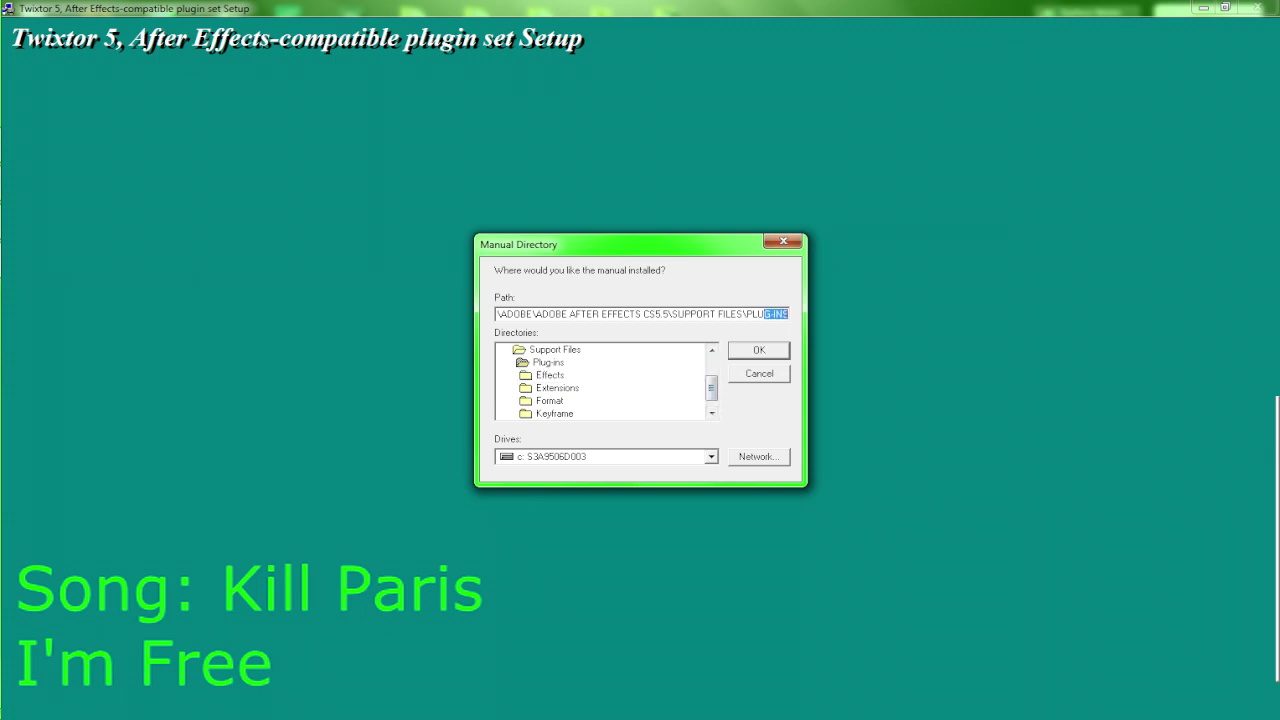
{"action": "key", "text": "Return"}
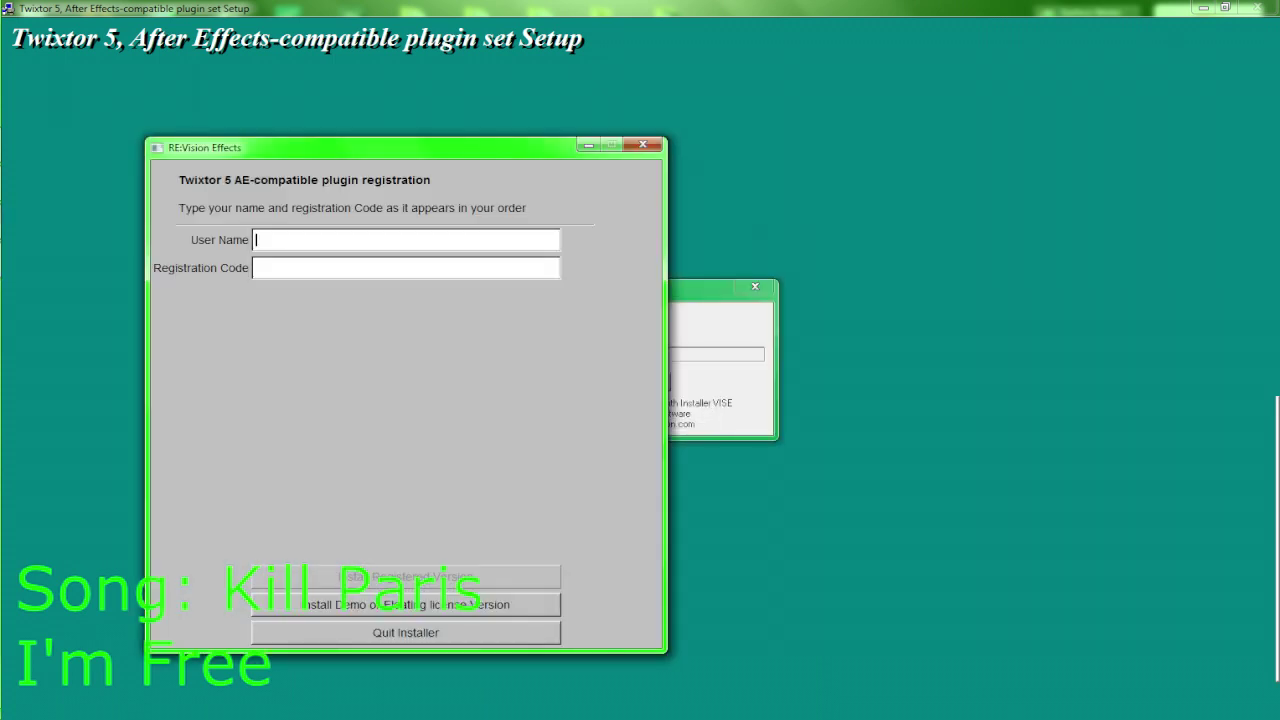
Open Install.txt from the archive's Serial folder and select the registration name line
{"action": "mouse_move", "coordinate": [1, 260]}
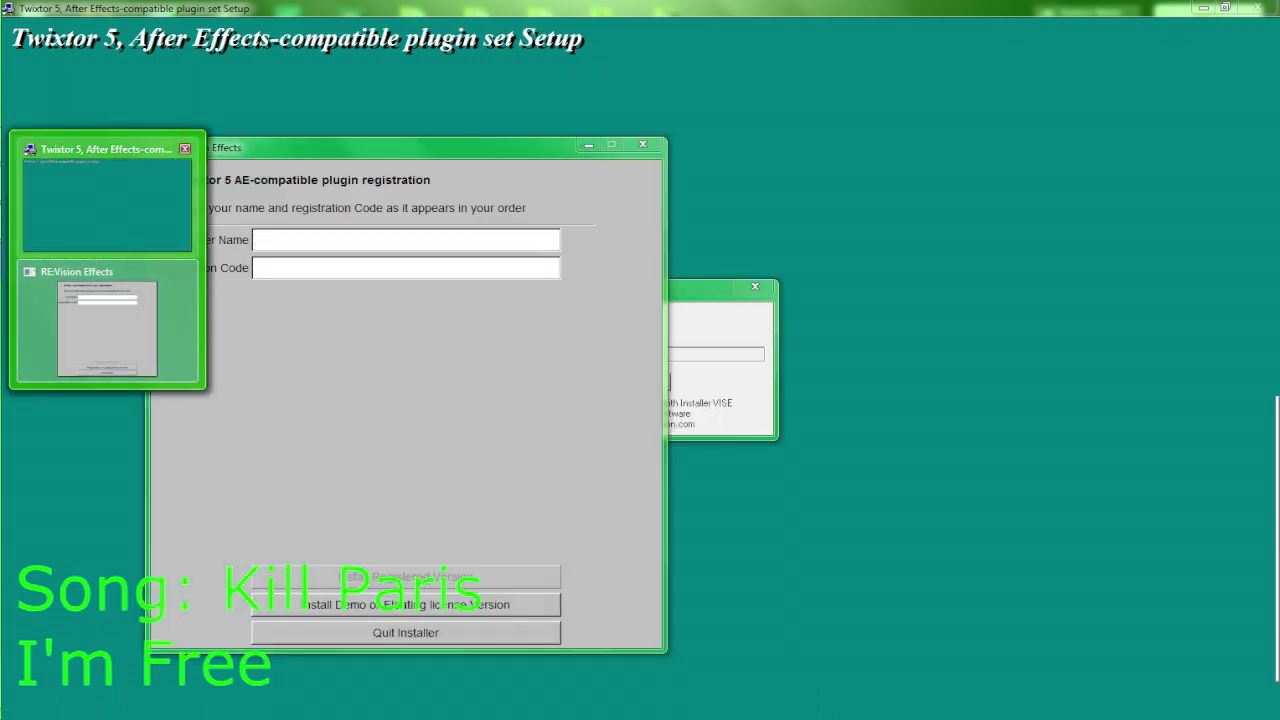
{"action": "left_click", "coordinate": [1, 265]}
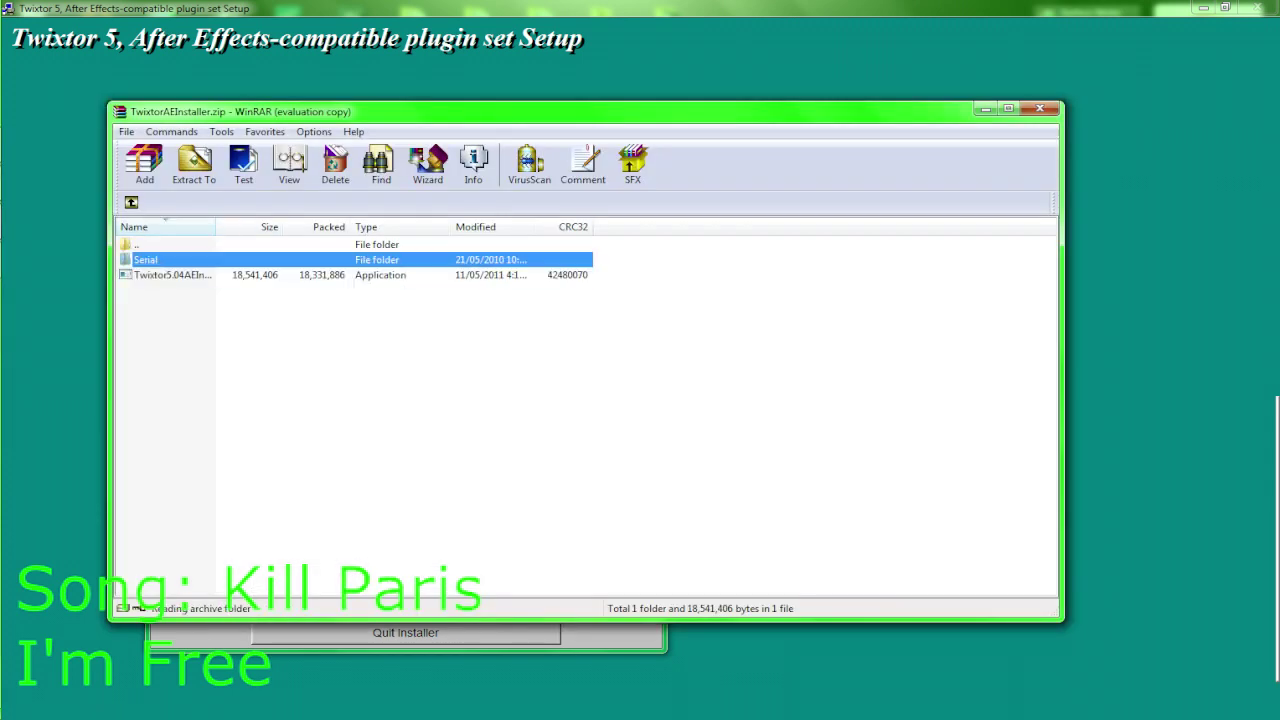
{"action": "key", "text": "Return"}
{"action": "key", "text": "Down"}
{"action": "key", "text": "Return"}
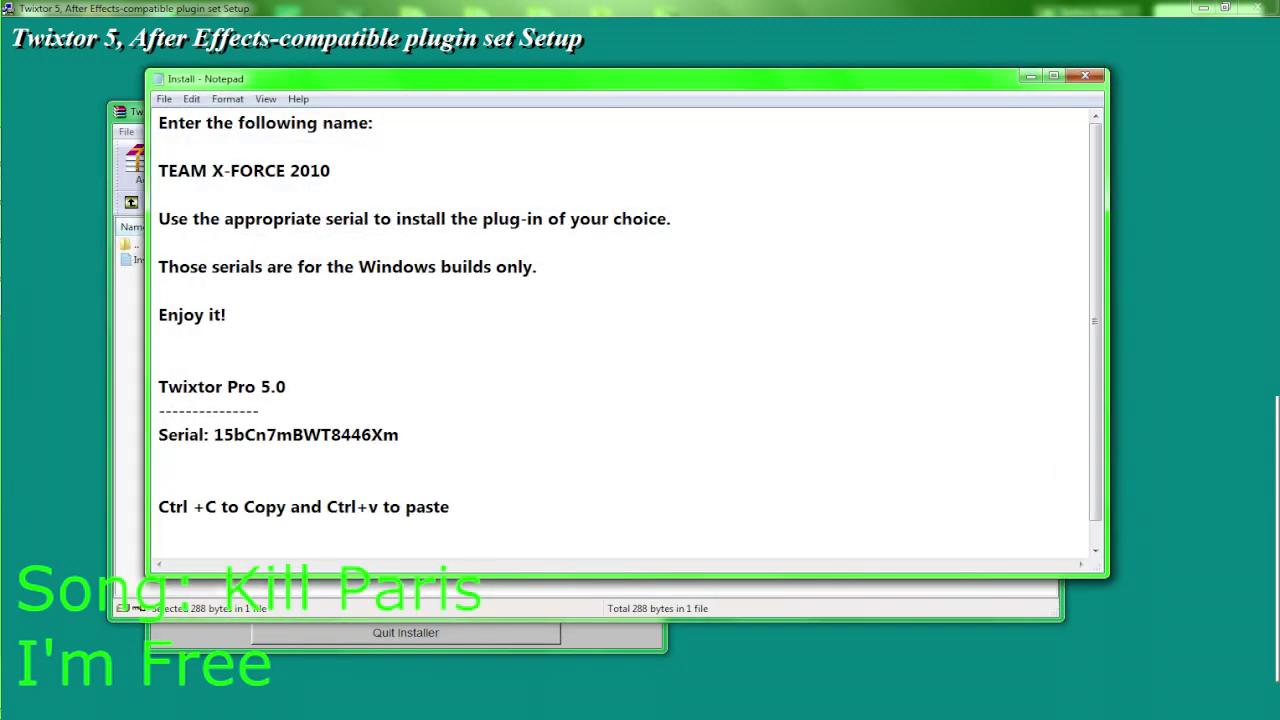
{"action": "left_click", "coordinate": [159, 193]}
{"action": "left_click_drag", "start_coordinate": [332, 170], "coordinate": [158, 170]}
{"action": "key", "text": "ctrl+c"}
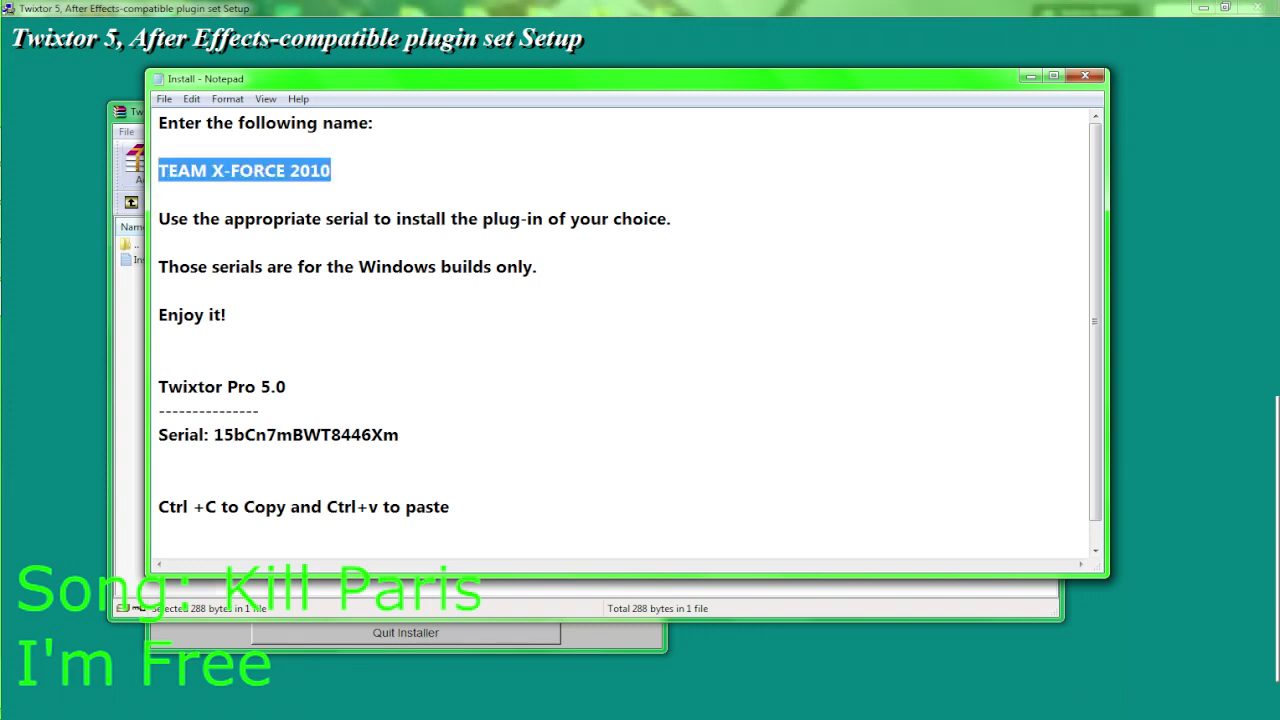
Paste the registration name into the installer's User Name field
{"action": "mouse_move", "coordinate": [4, 262]}
{"action": "left_click_drag", "start_coordinate": [276, 506], "coordinate": [369, 506]}
{"action": "left_click", "coordinate": [357, 506]}
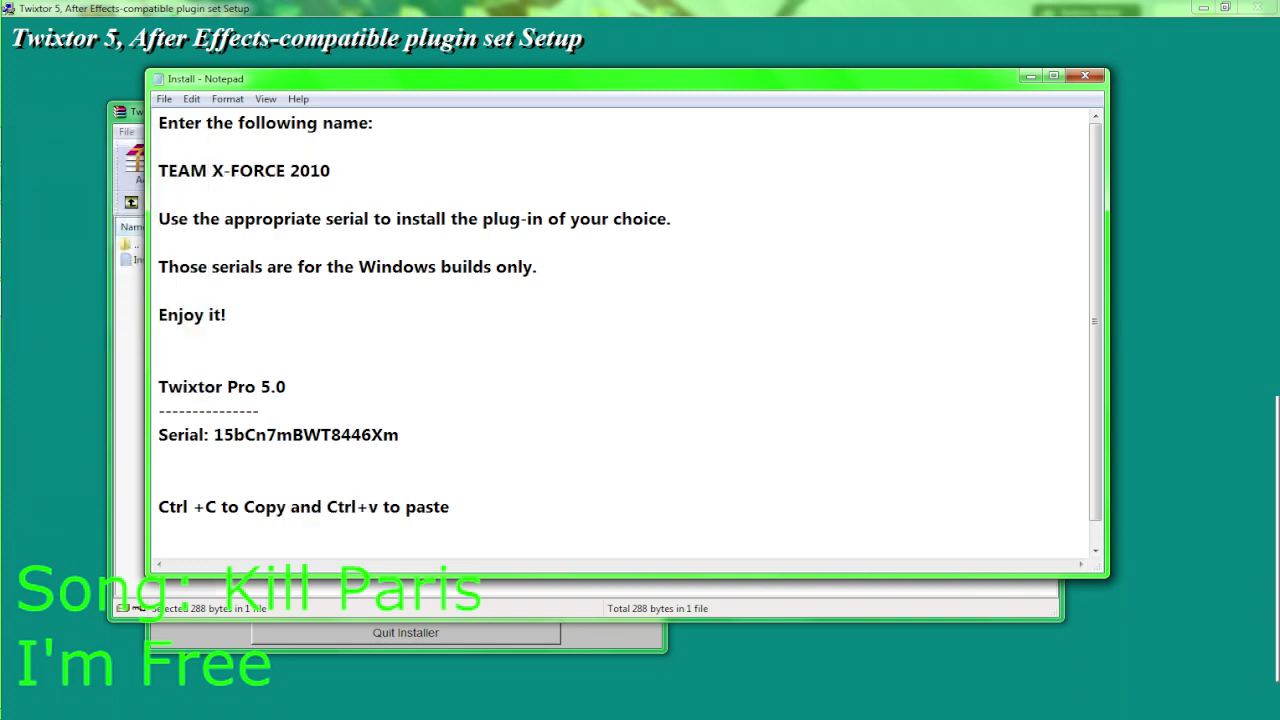
{"action": "mouse_move", "coordinate": [1, 262]}
{"action": "left_click", "coordinate": [107, 320]}
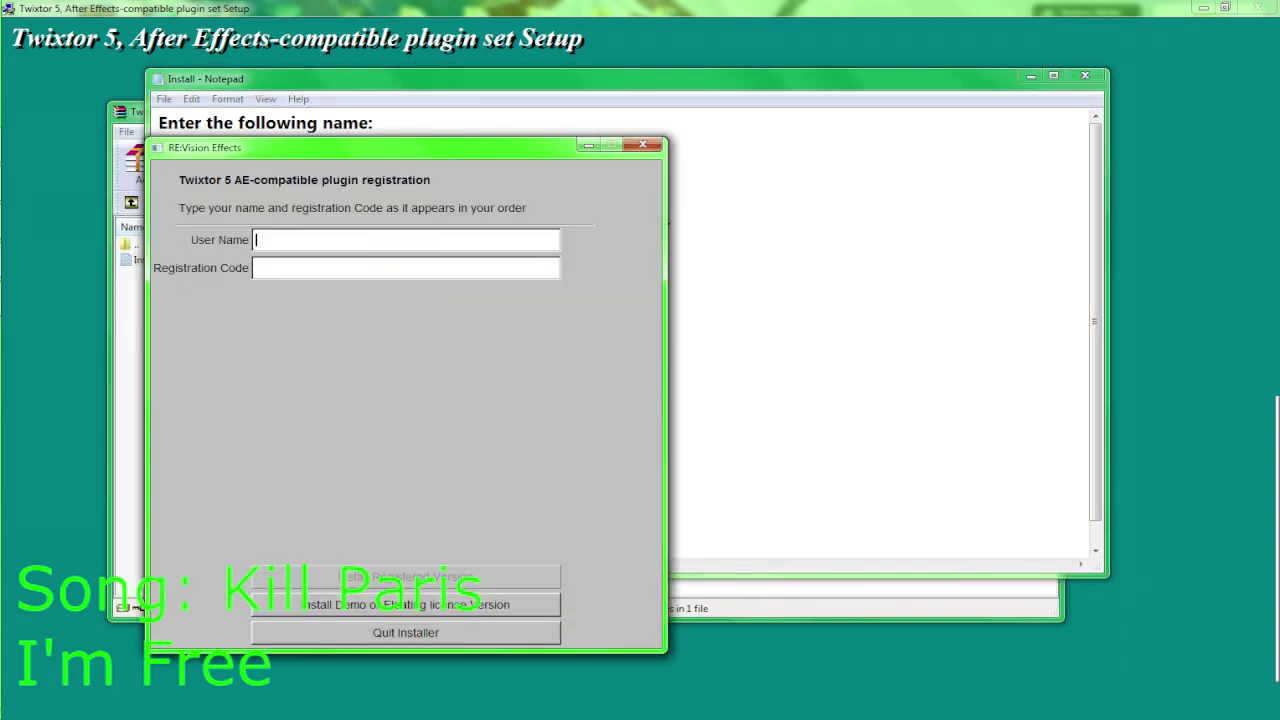
{"action": "key", "text": "ctrl+v"}
{"action": "left_click", "coordinate": [257, 267]}
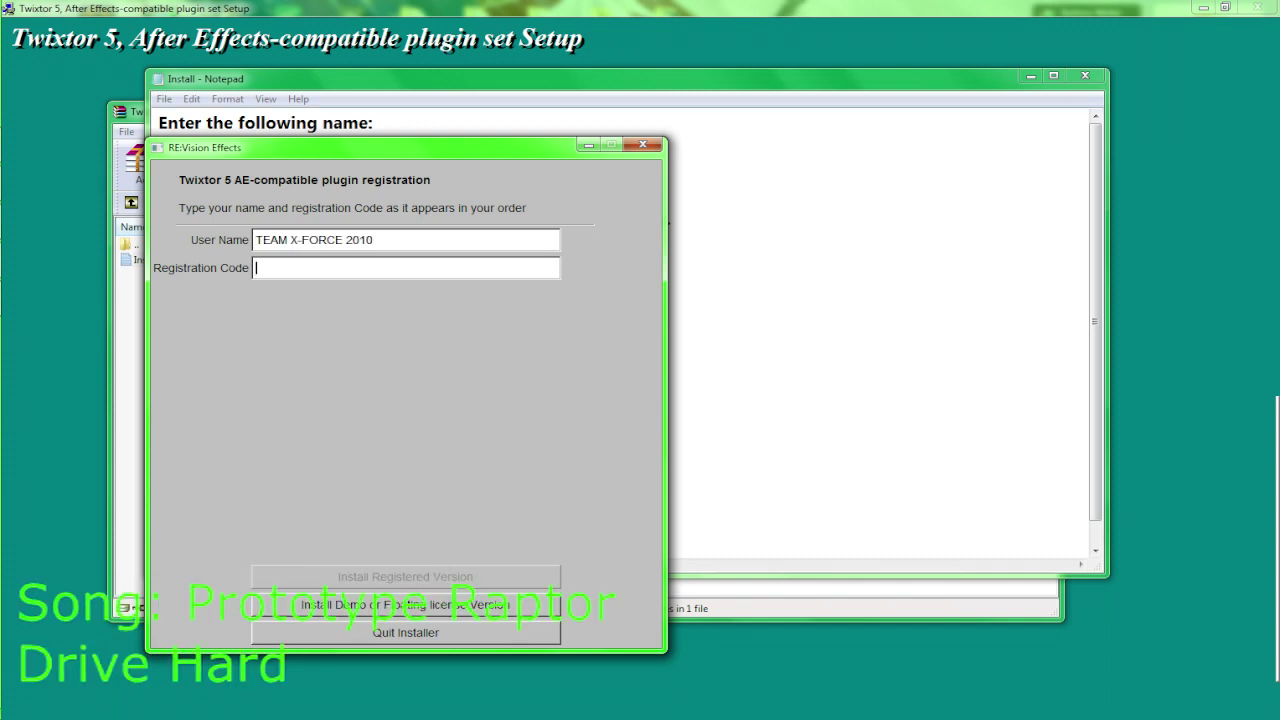
Copy the serial number from Install.txt and paste it into the Registration Code field
{"action": "key", "text": "alt+Tab"}
{"action": "left_click_drag", "start_coordinate": [399, 434], "coordinate": [213, 434]}
{"action": "key", "text": "ctrl+c"}
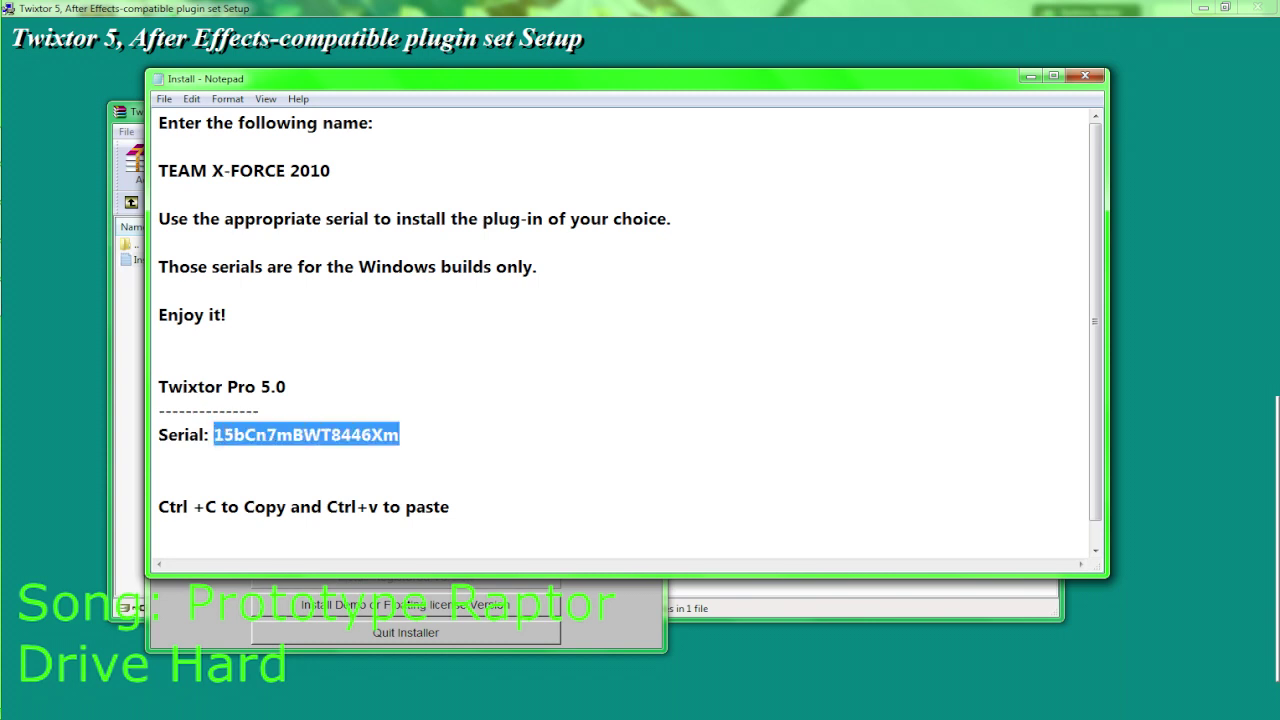
{"action": "key", "text": "alt+Tab"}
{"action": "key", "text": "ctrl+v"}
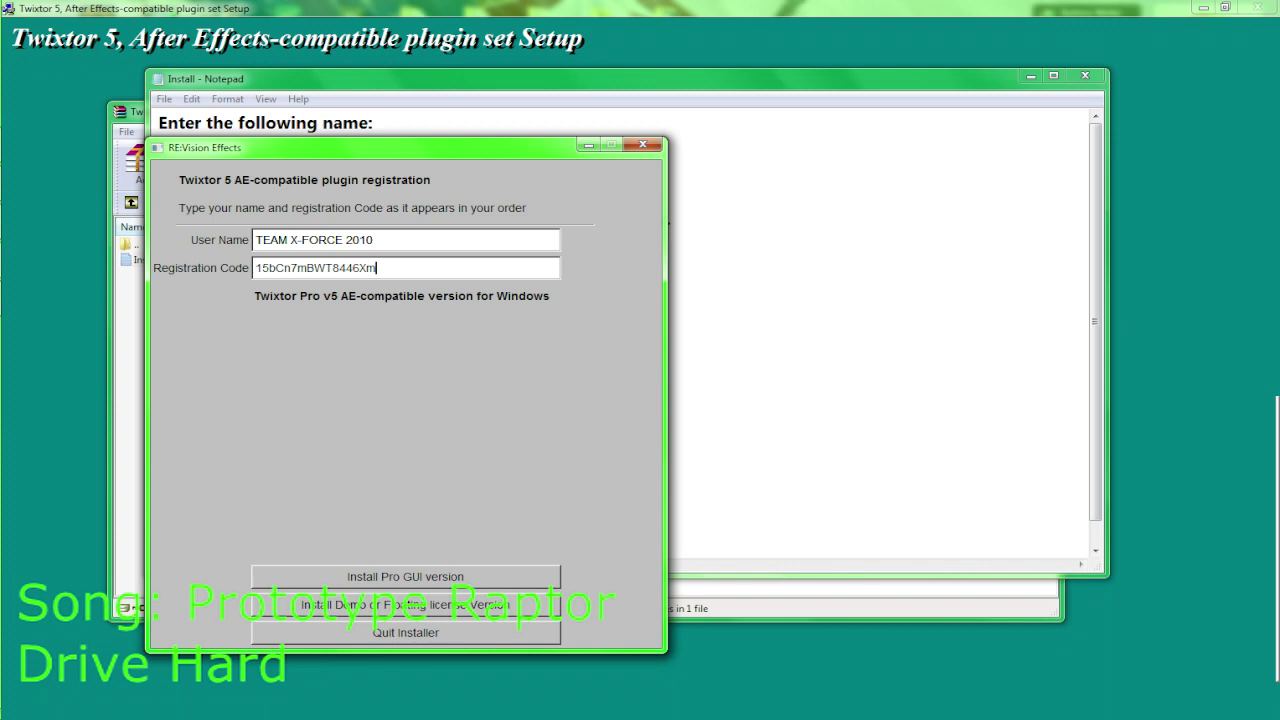
{"action": "key", "text": "alt+Tab"}
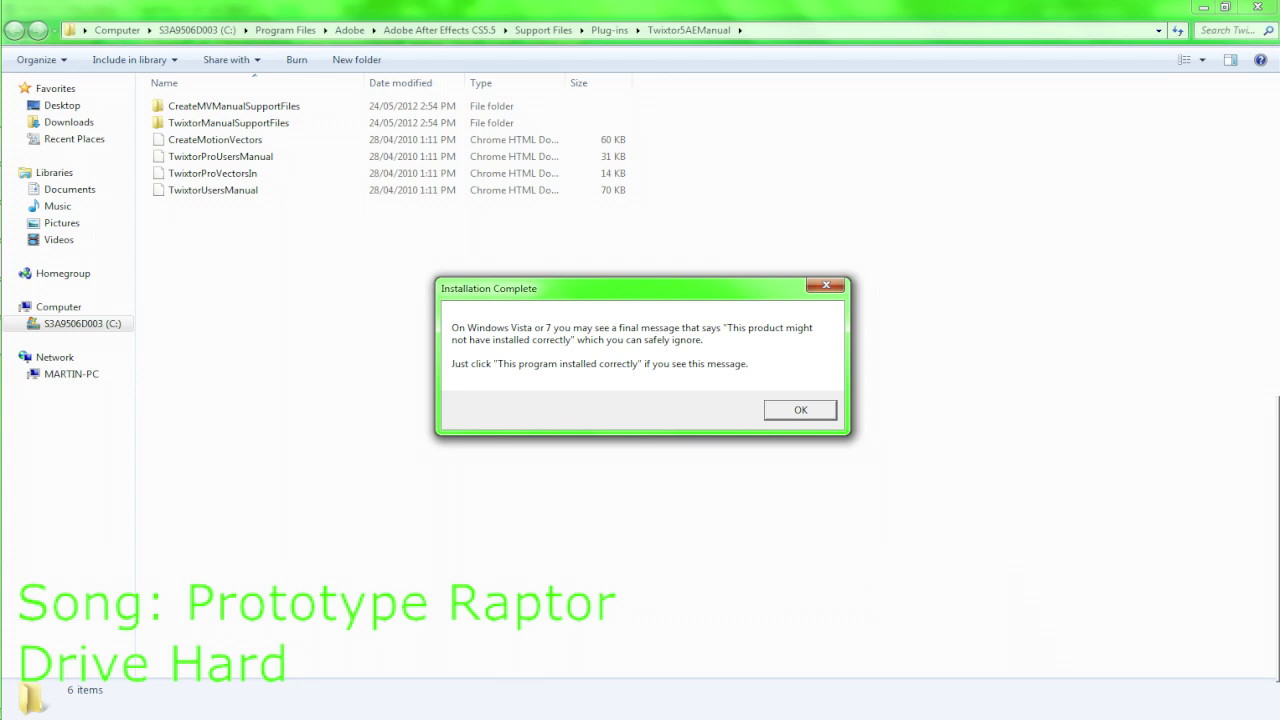
Acknowledge Installation Complete, inspect the Twixtor AEX plug-ins, then close Install.txt and the WinRAR archive
{"action": "key", "text": "Return"}
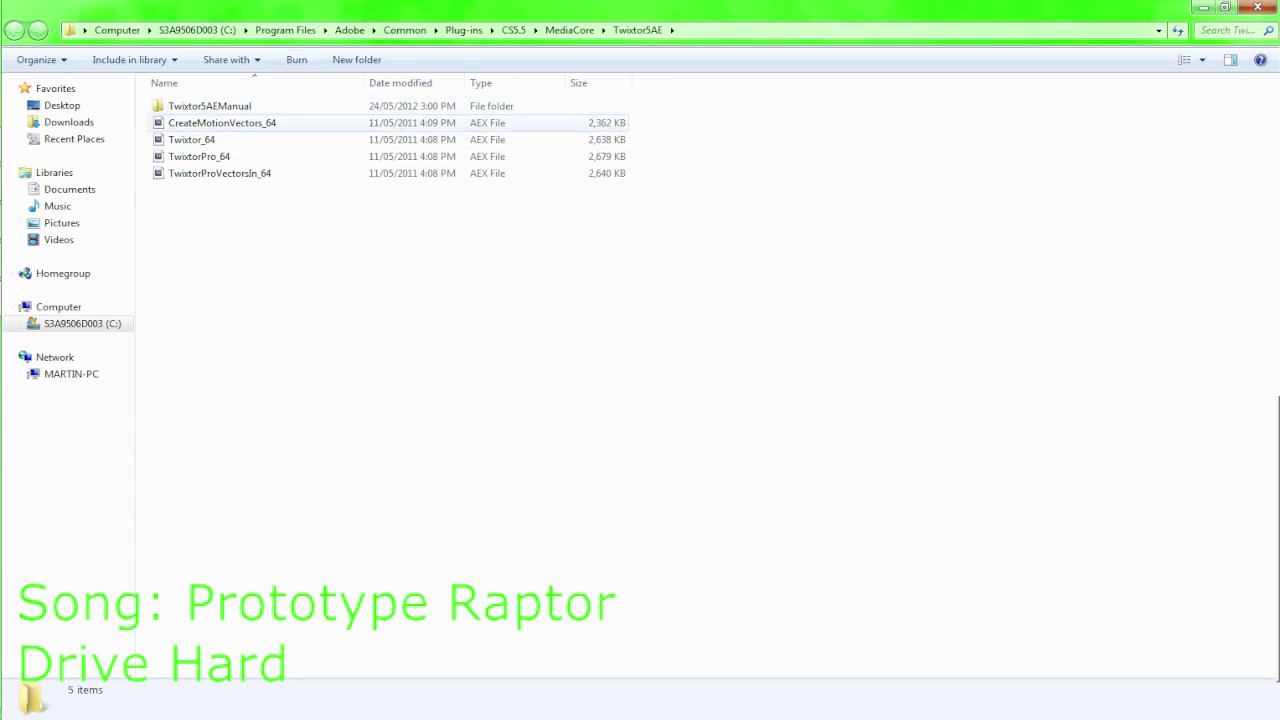
{"action": "left_click", "coordinate": [222, 122]}
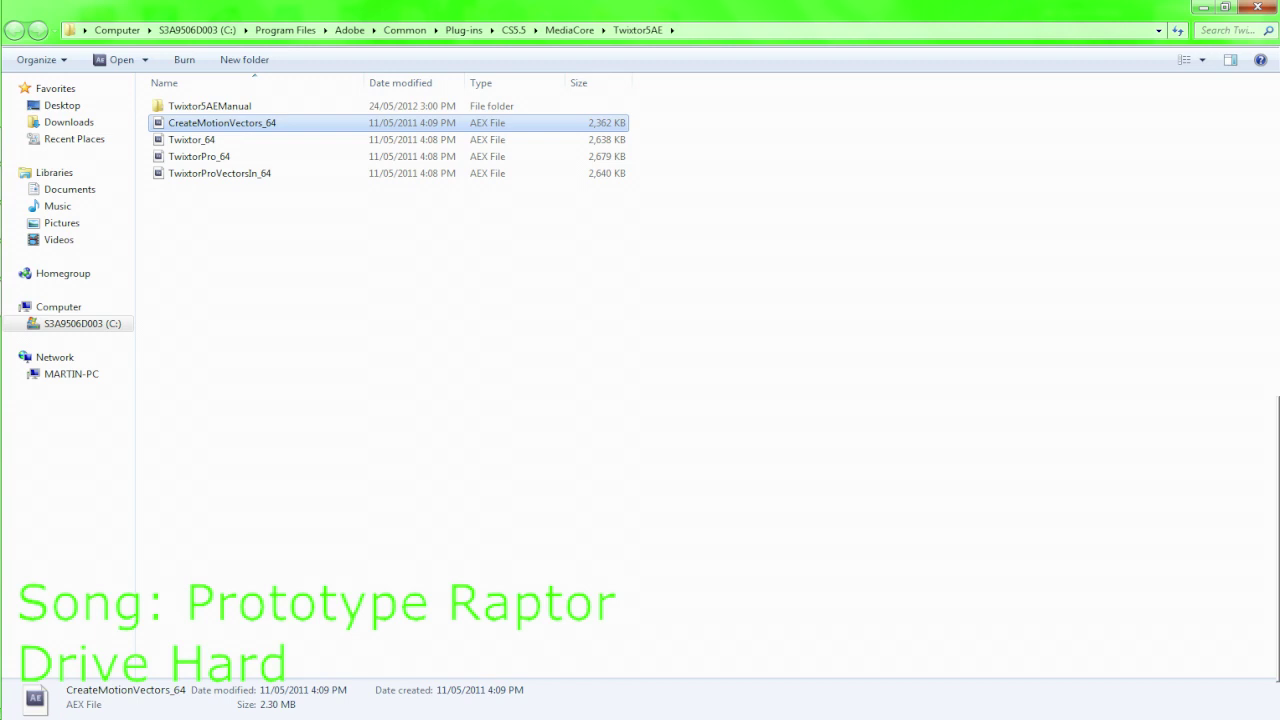
{"action": "key", "text": "ctrl+space"}
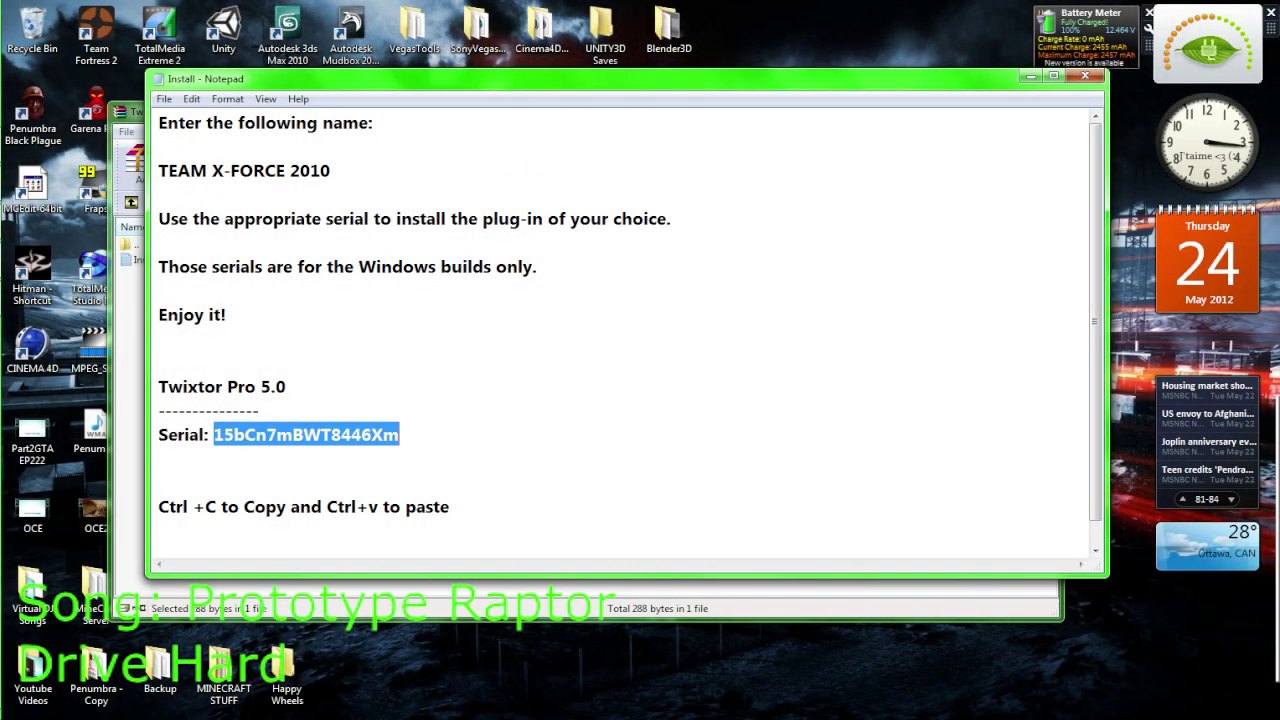
{"action": "key", "text": "alt+F4"}
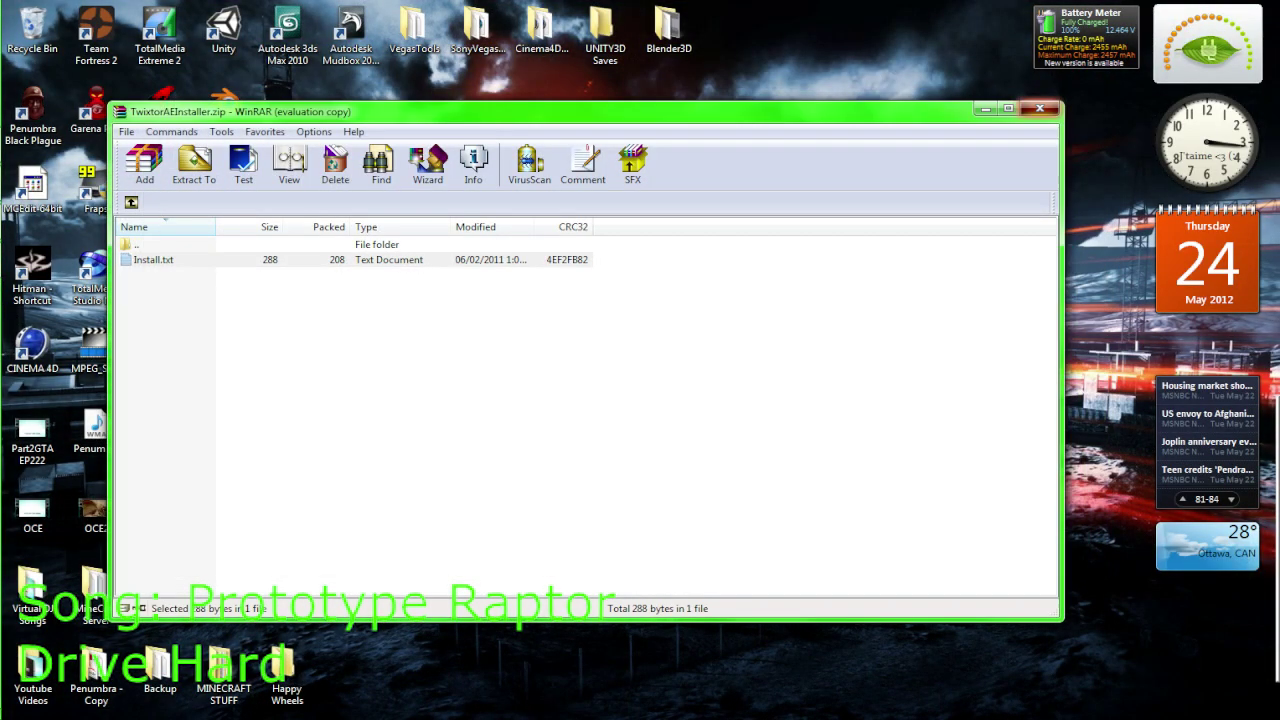
{"action": "key", "text": "alt+F4"}
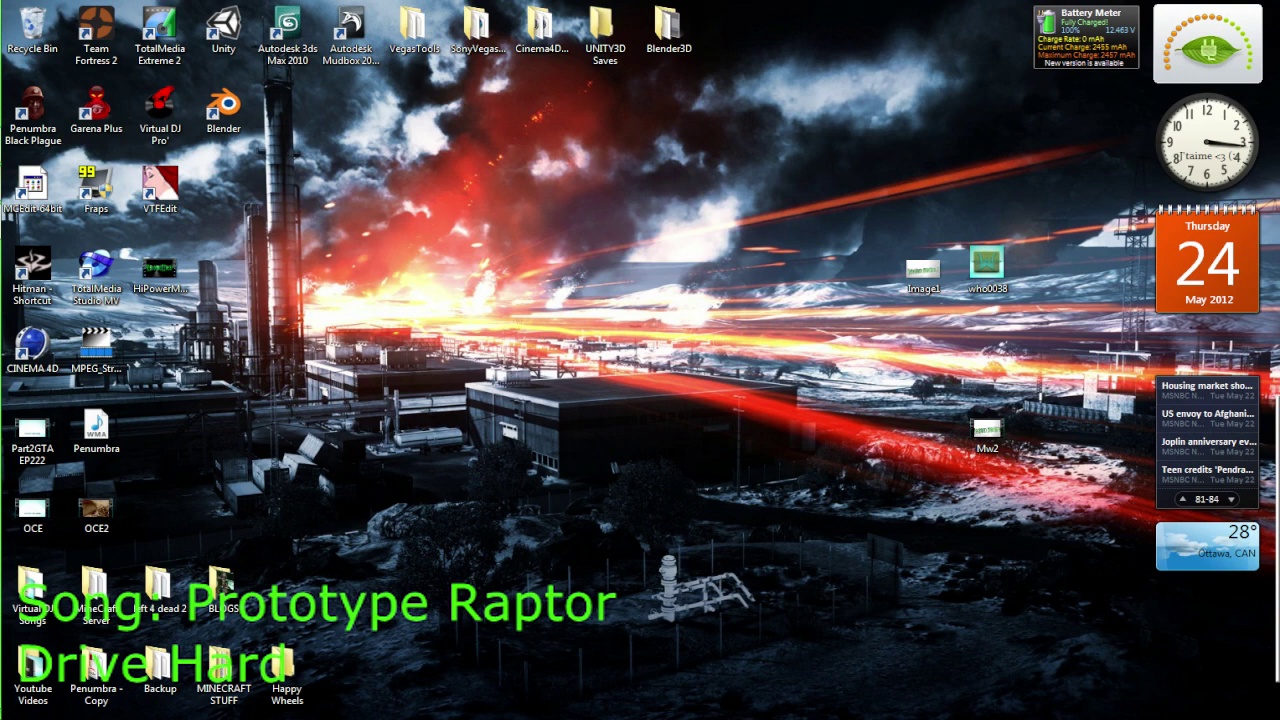
Close the open Windows Explorer windows
{"action": "right_click", "coordinate": [8, 186]}
{"action": "left_click", "coordinate": [97, 299]}
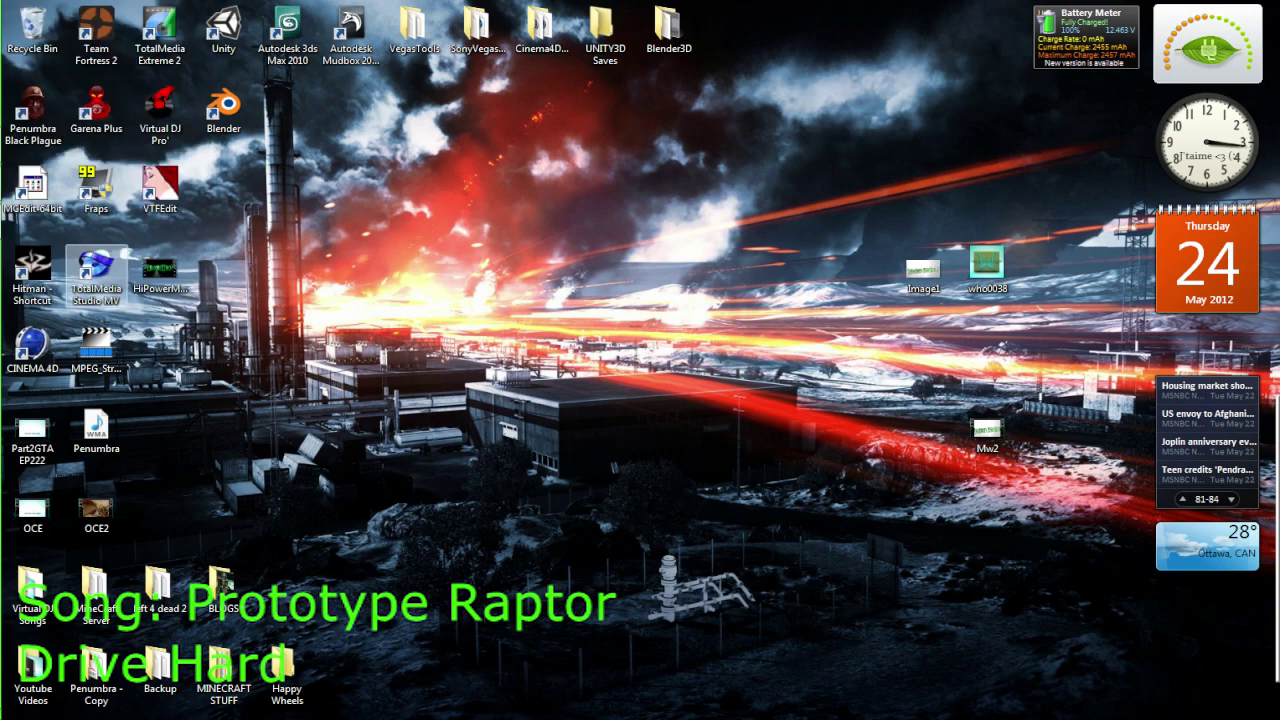
{"action": "right_click", "coordinate": [8, 186]}
{"action": "right_click", "coordinate": [8, 186]}
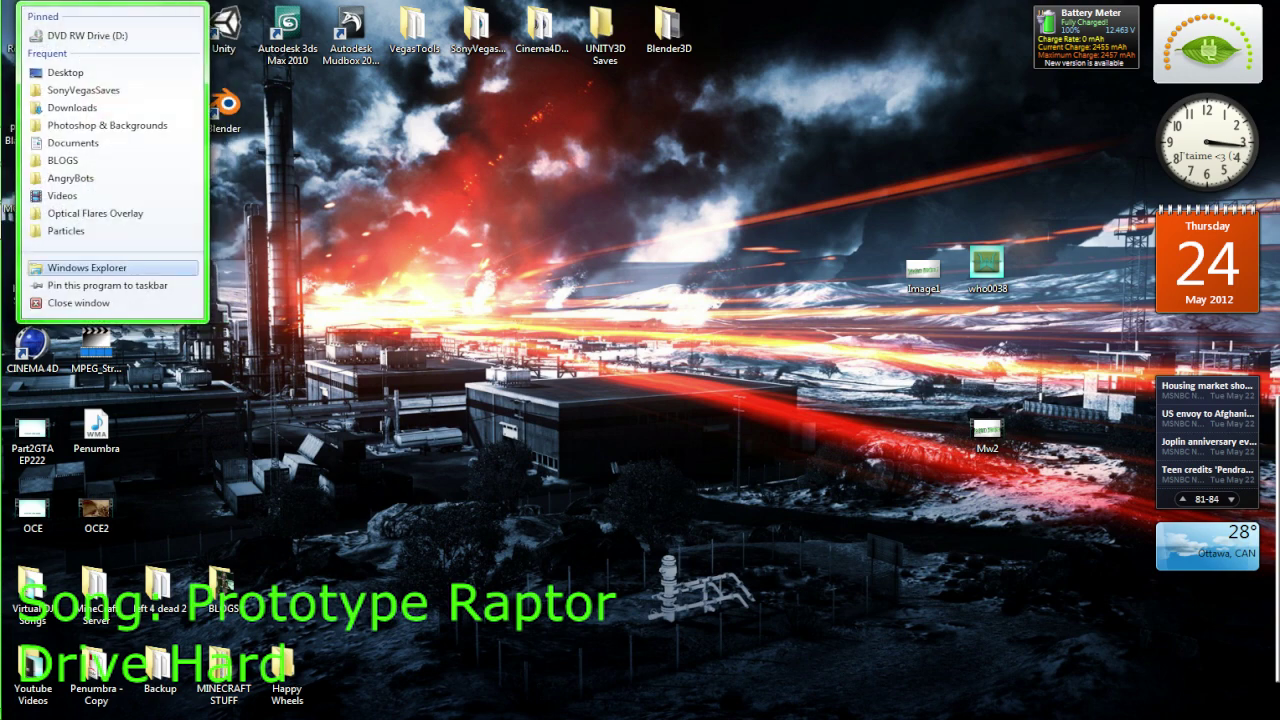
{"action": "left_click", "coordinate": [97, 302]}
From the Start menu's Documents library, browse via Computer and C: into Program Files
{"action": "key", "text": "super"}
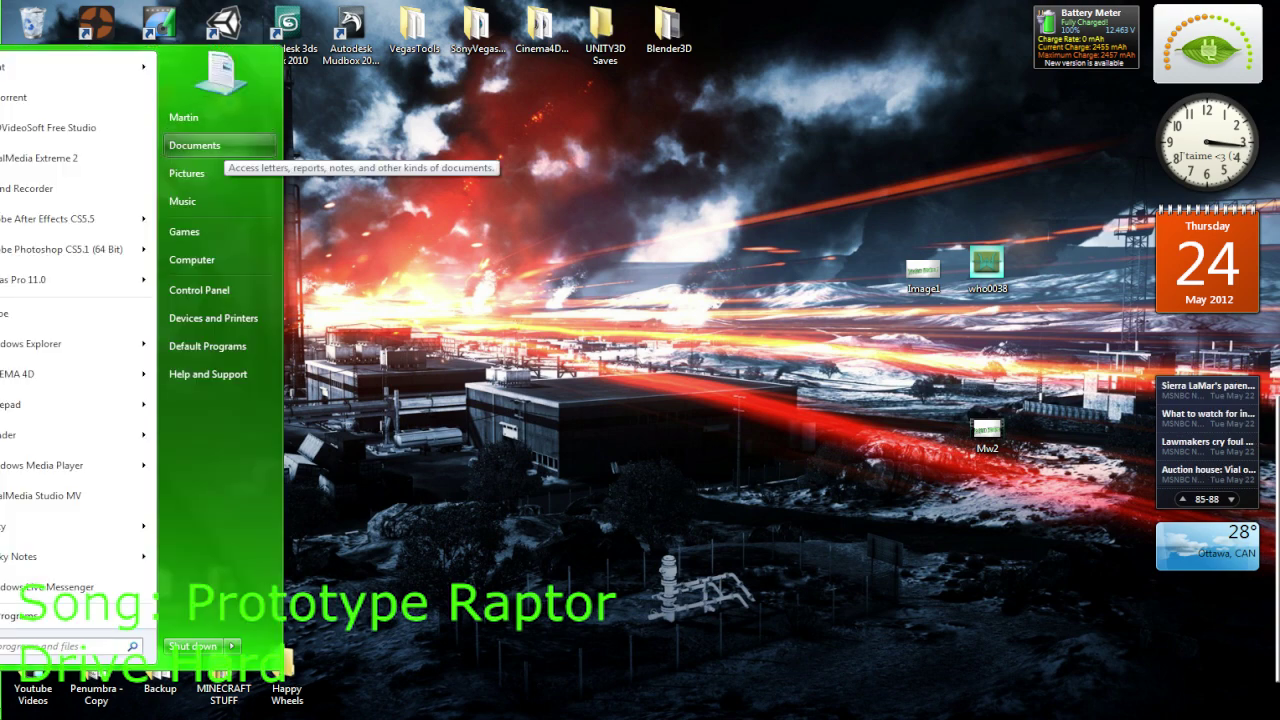
{"action": "left_click", "coordinate": [194, 145]}
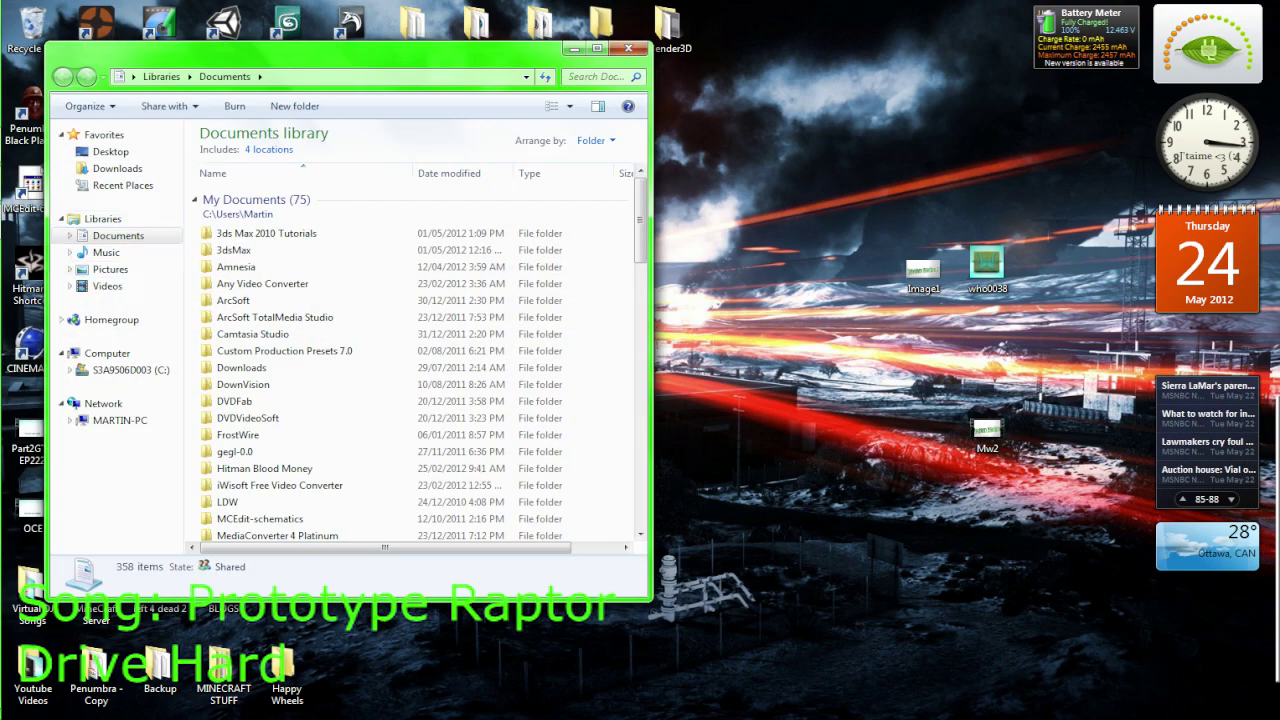
{"action": "left_click", "coordinate": [105, 353]}
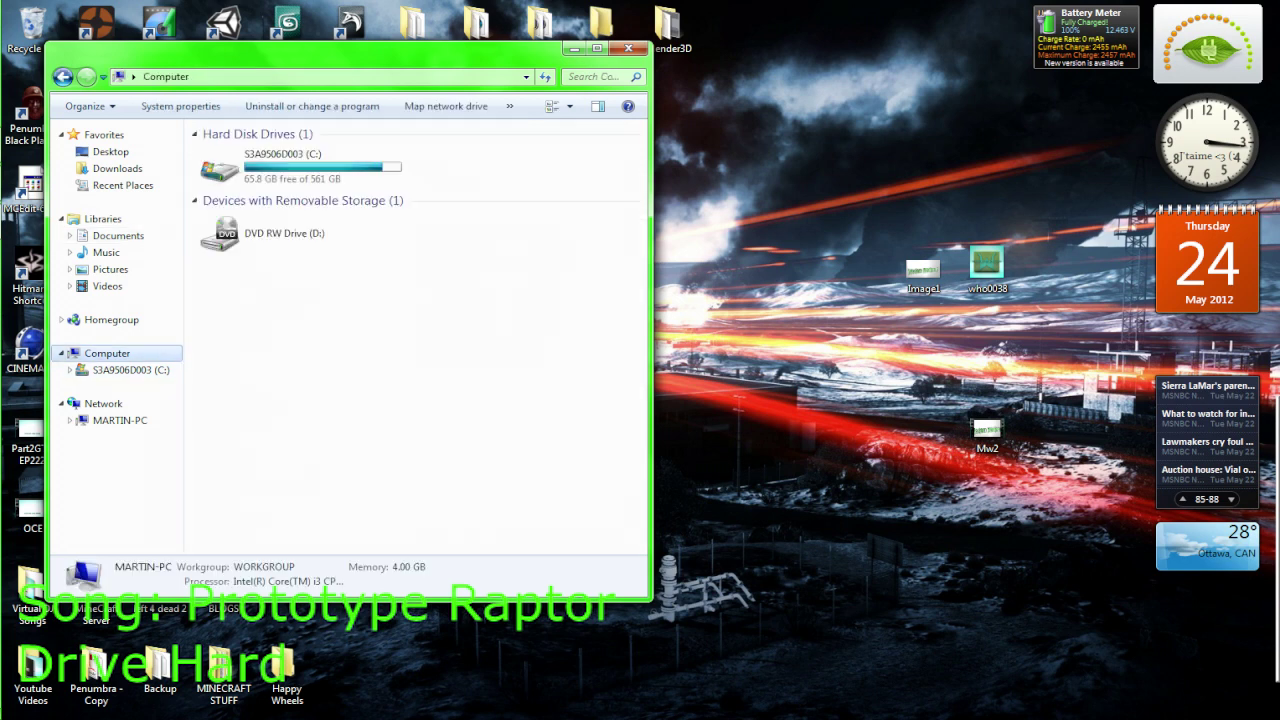
{"action": "double_click", "coordinate": [290, 165]}
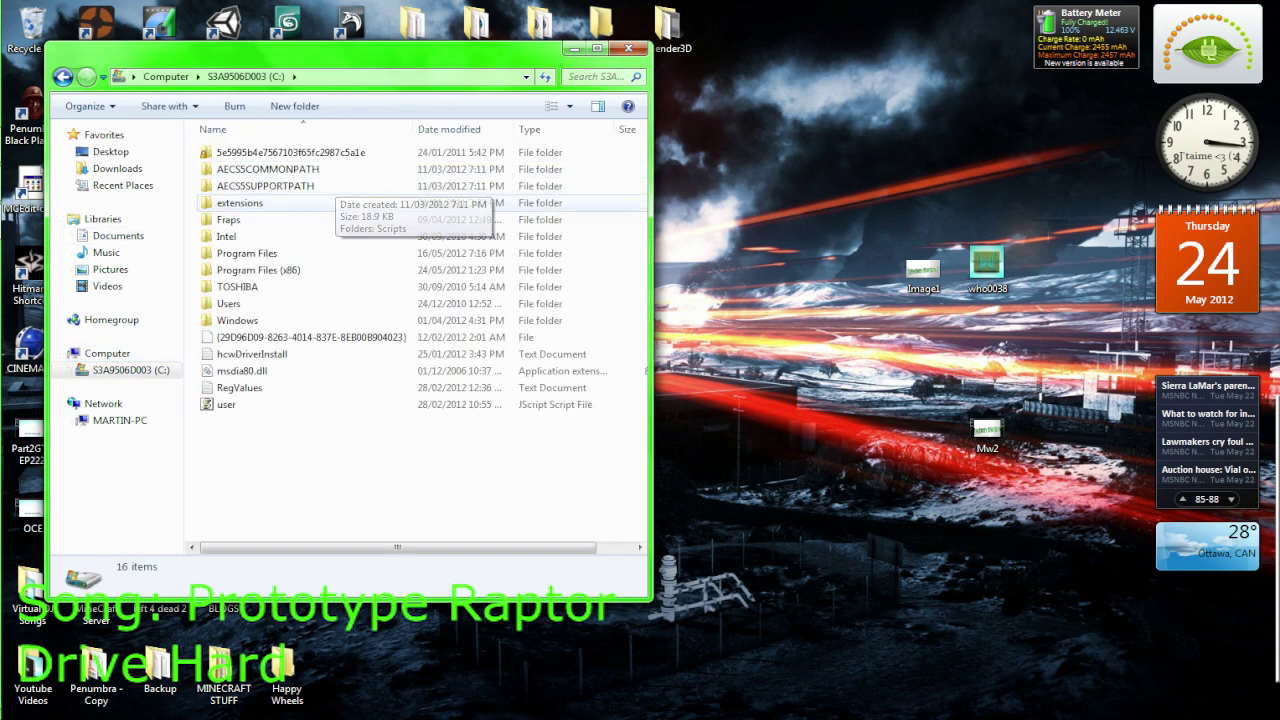
{"action": "double_click", "coordinate": [250, 253]}
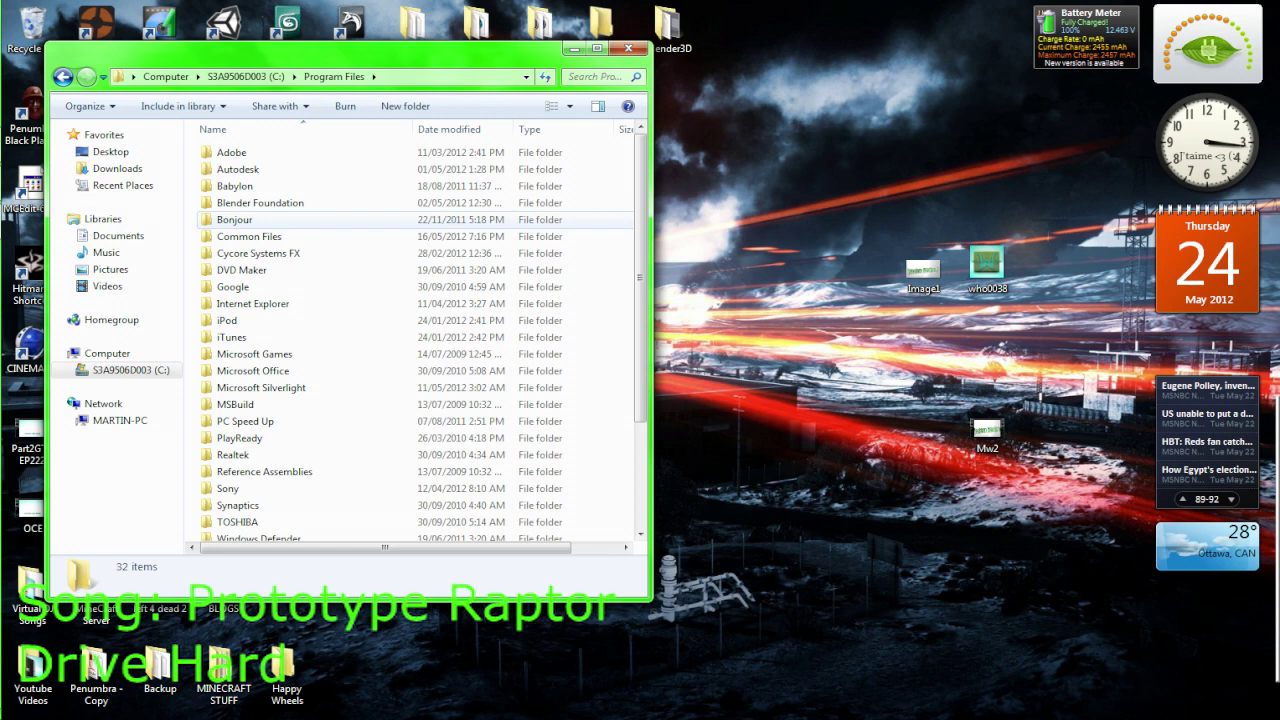
Open Adobe\Adobe After Effects CS5.5\Support Files\Plug-ins, peek into Twixtor5AEManual, then return to Plug-ins
{"action": "double_click", "coordinate": [231, 152]}
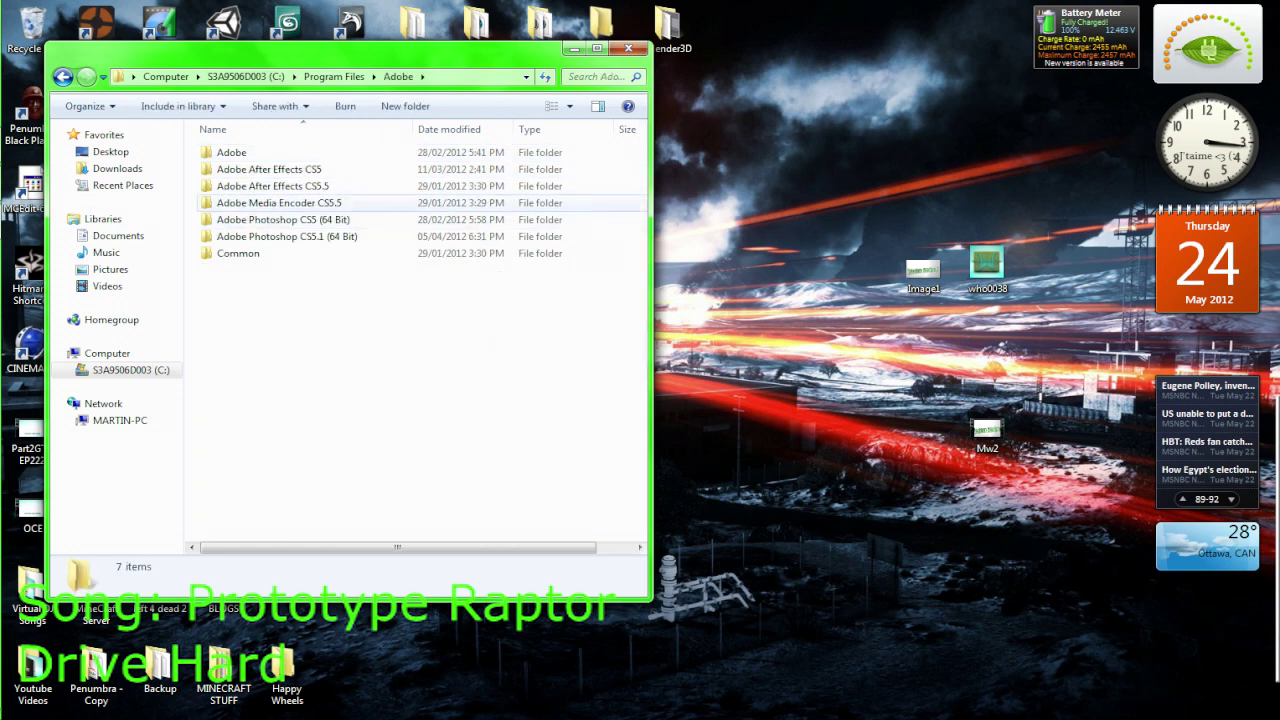
{"action": "double_click", "coordinate": [272, 186]}
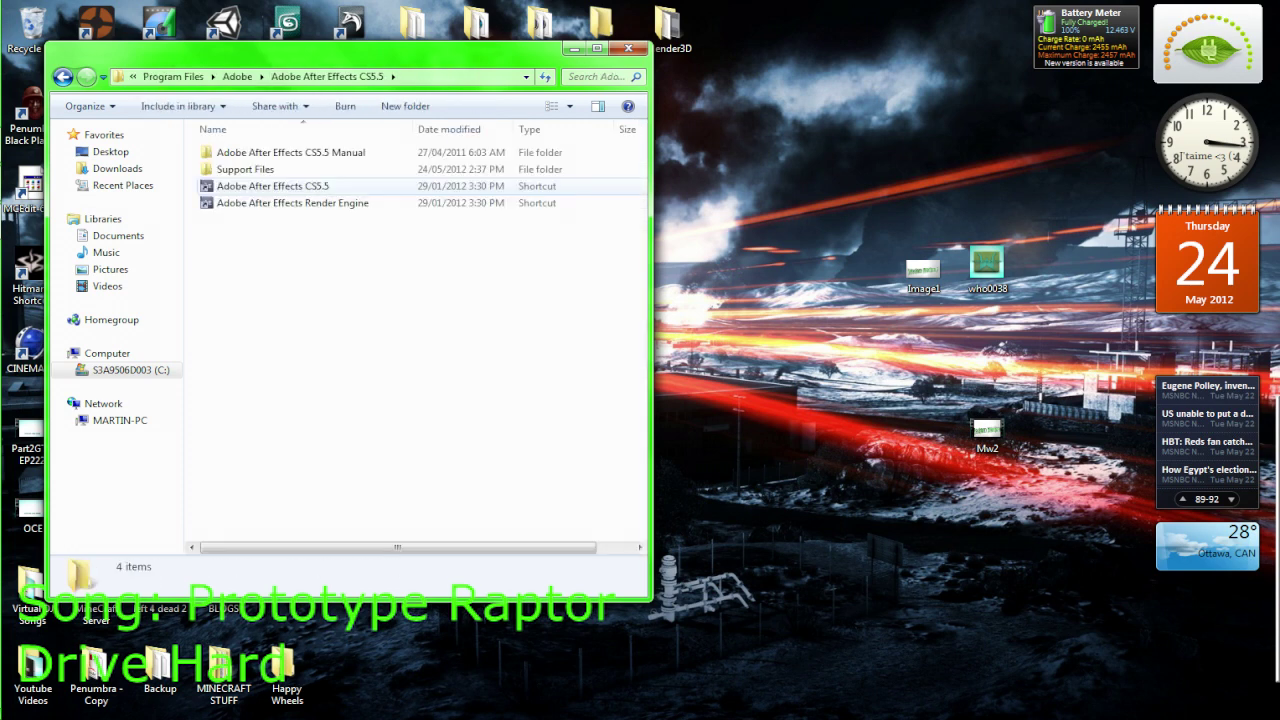
{"action": "double_click", "coordinate": [245, 169]}
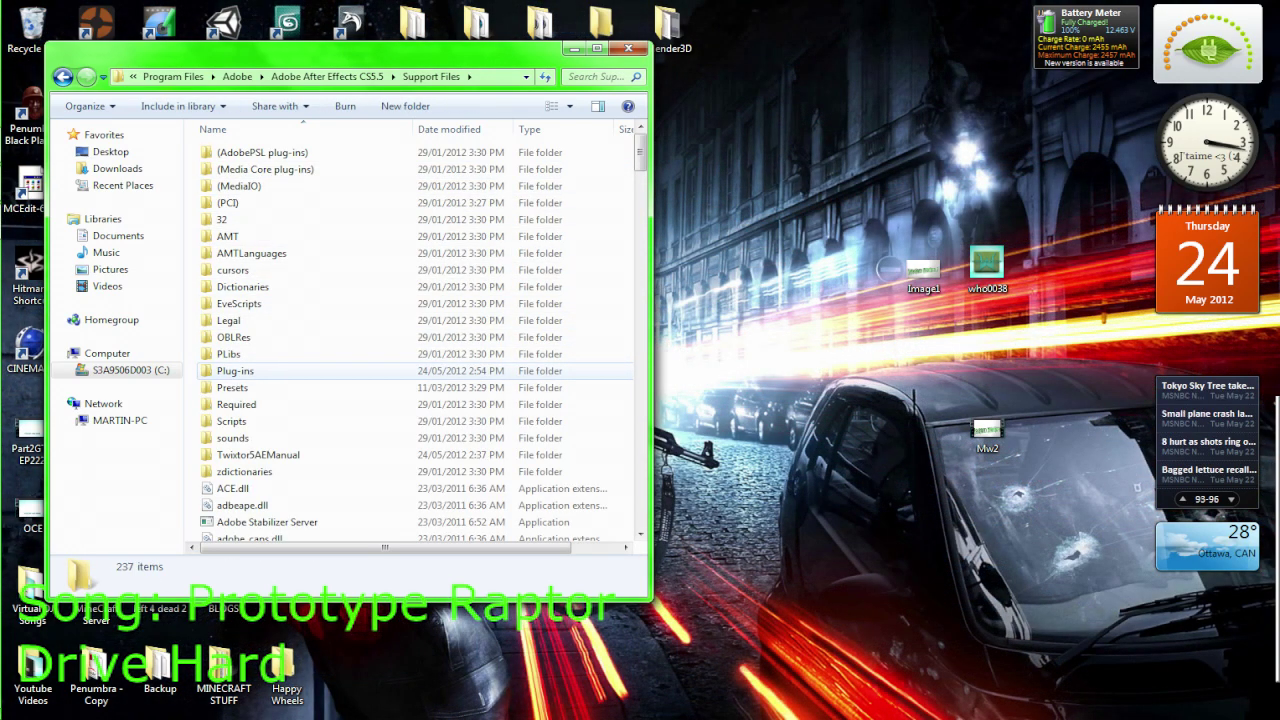
{"action": "double_click", "coordinate": [235, 370]}
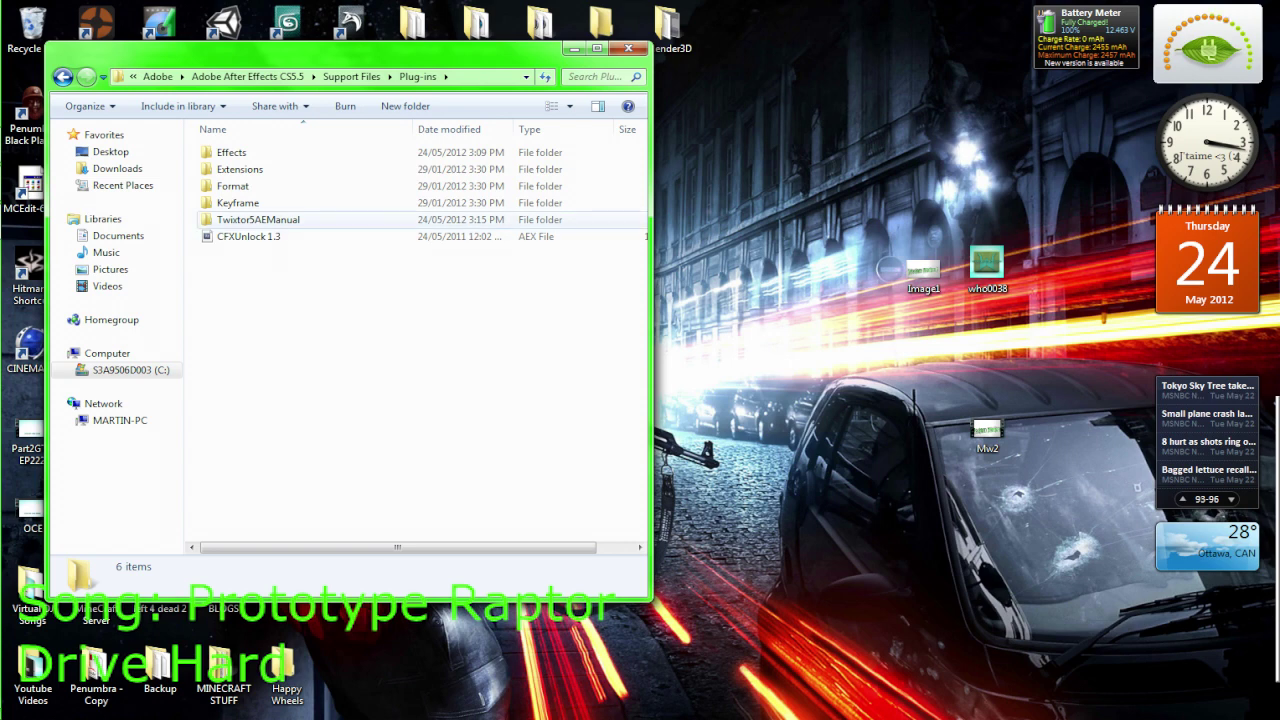
{"action": "double_click", "coordinate": [258, 219]}
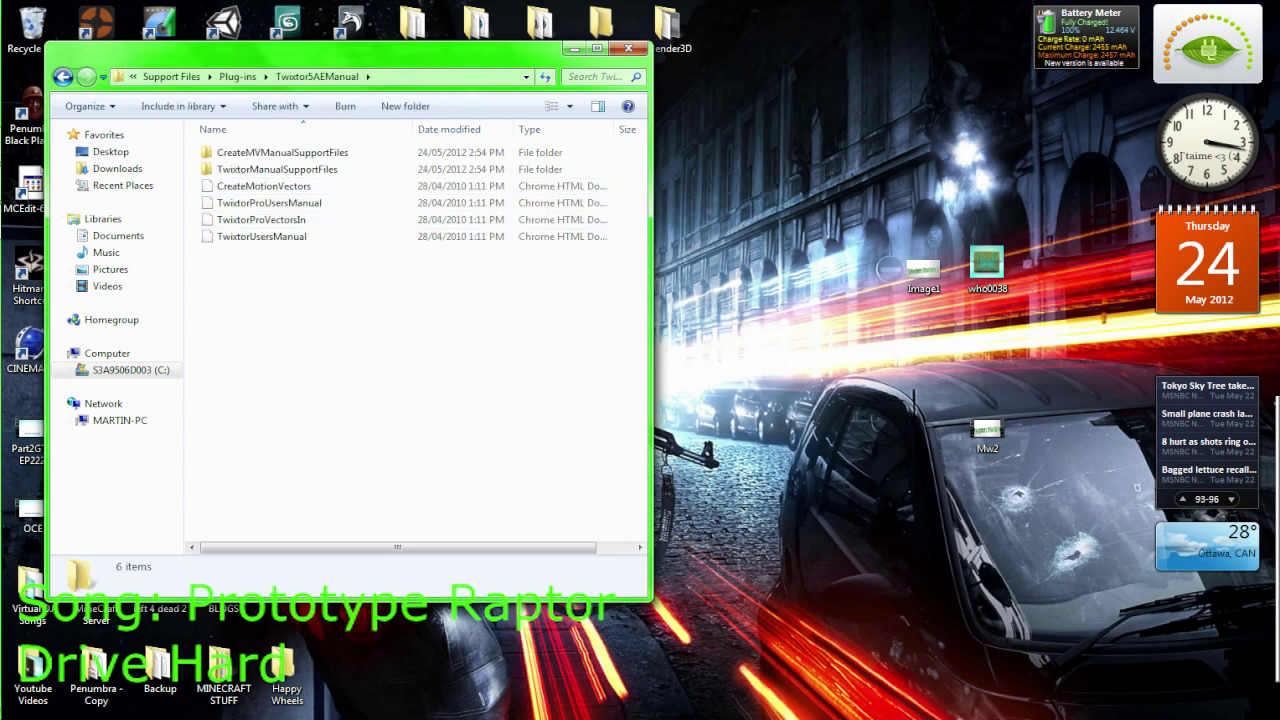
{"action": "left_click", "coordinate": [62, 77]}
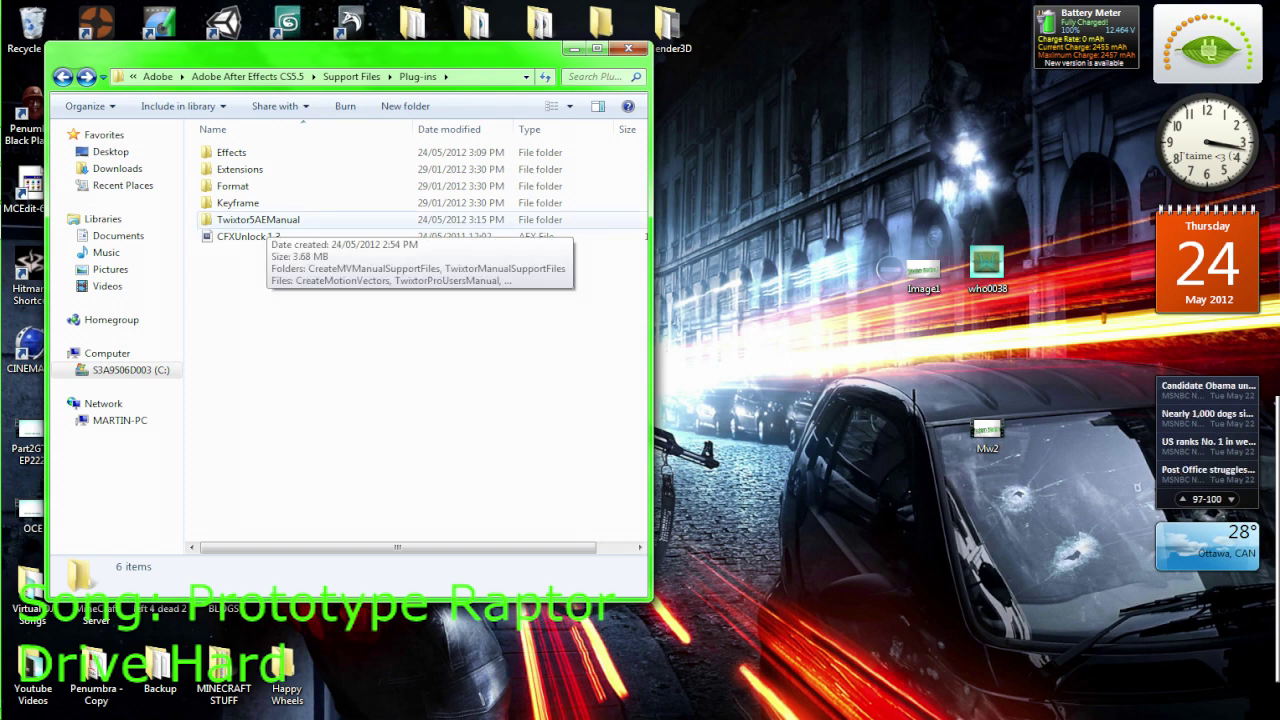
Copy the four Twixtor manual files from the Twixtor5AEManual folder
{"action": "double_click", "coordinate": [262, 220]}
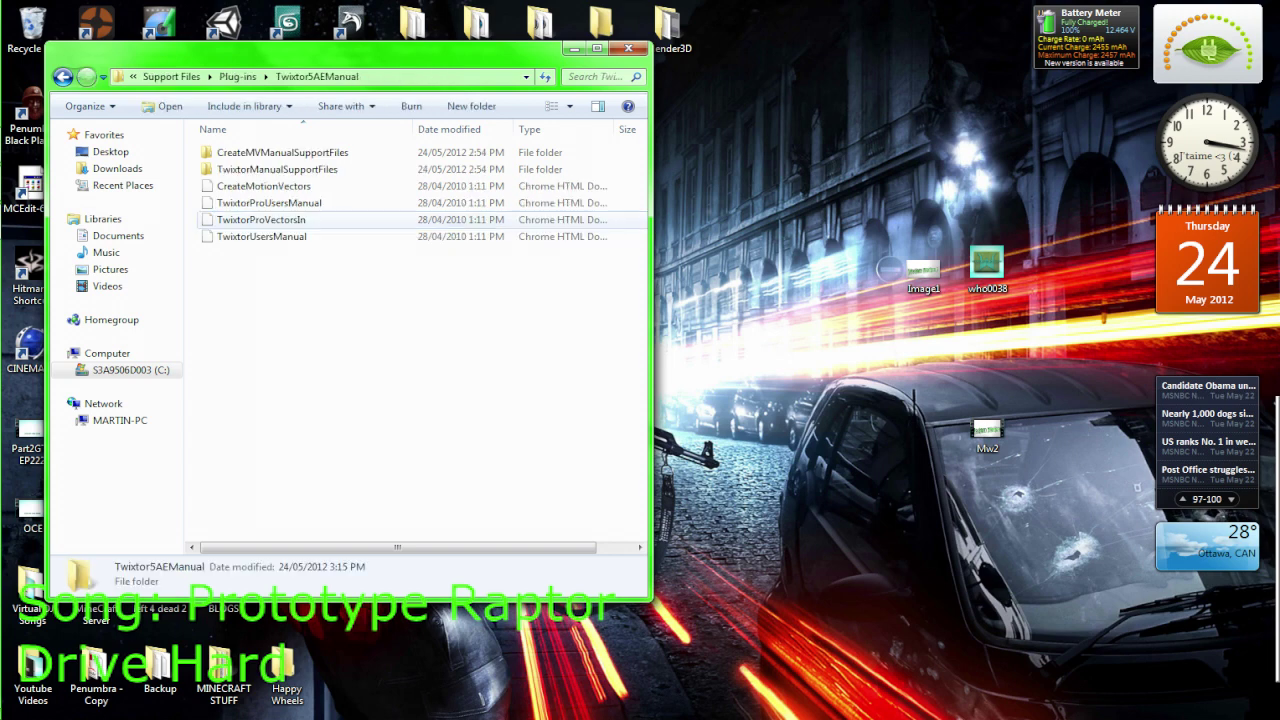
{"action": "left_click_drag", "start_coordinate": [270, 334], "coordinate": [256, 191]}
{"action": "right_click", "coordinate": [256, 191]}
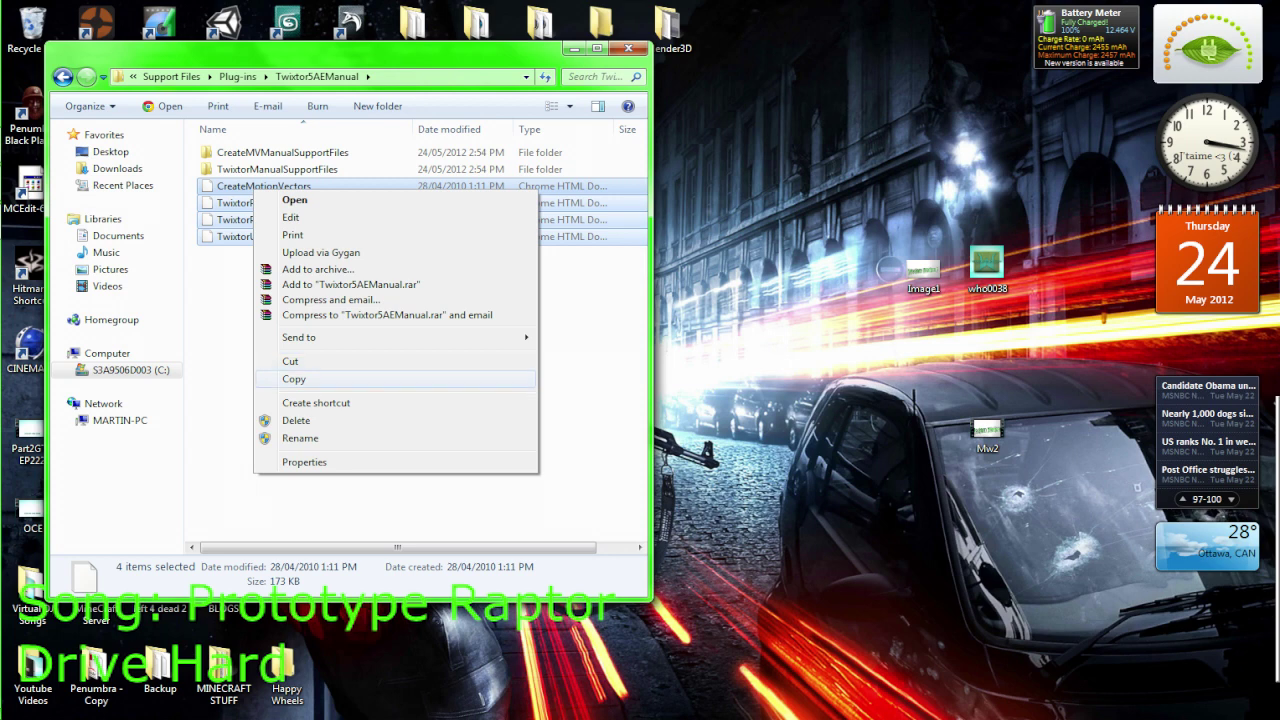
{"action": "left_click", "coordinate": [294, 379]}
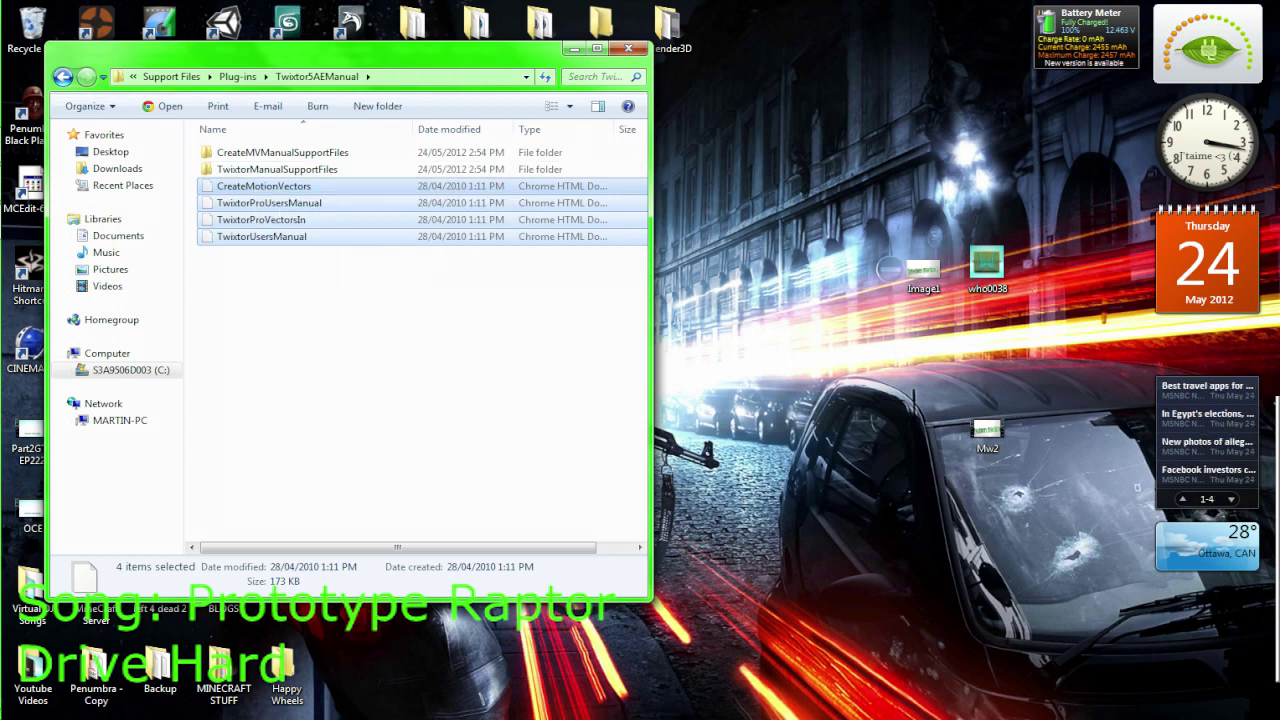
Paste the files into the Plug-ins\Effects folder, grant administrator permission, and close Explorer
{"action": "key", "text": "BackSpace"}
{"action": "double_click", "coordinate": [231, 152]}
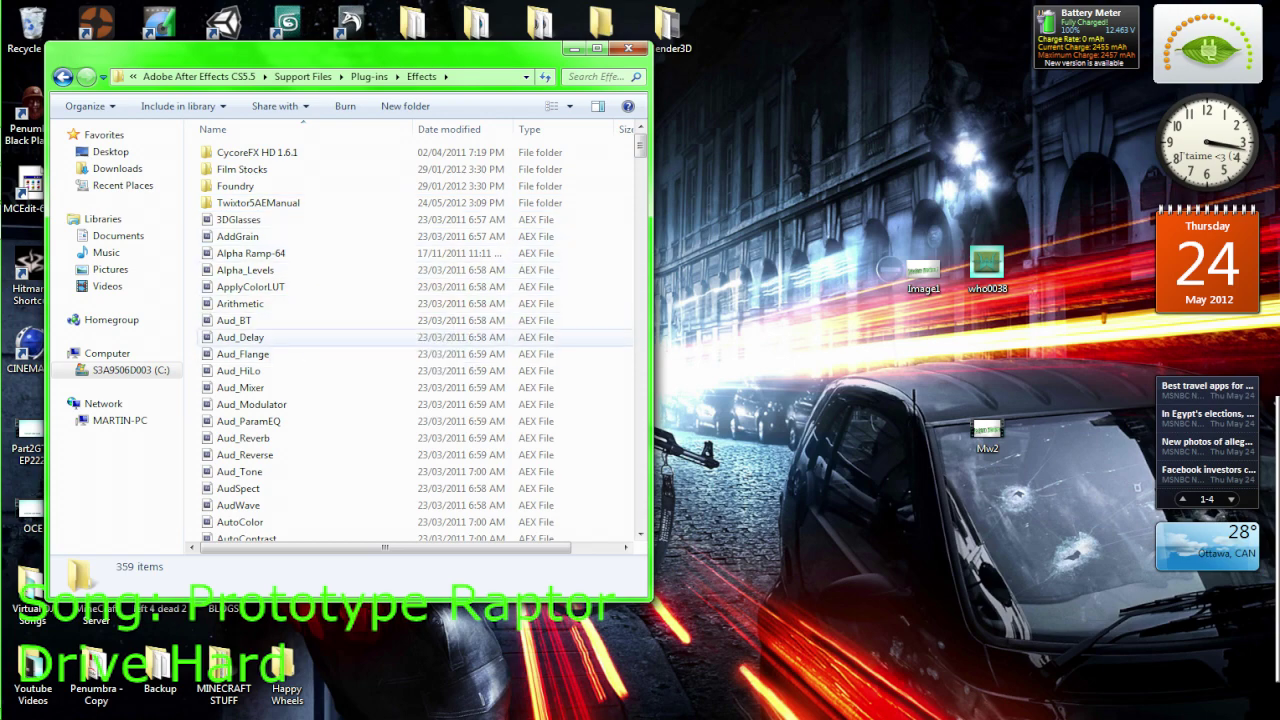
{"action": "right_click", "coordinate": [615, 323]}
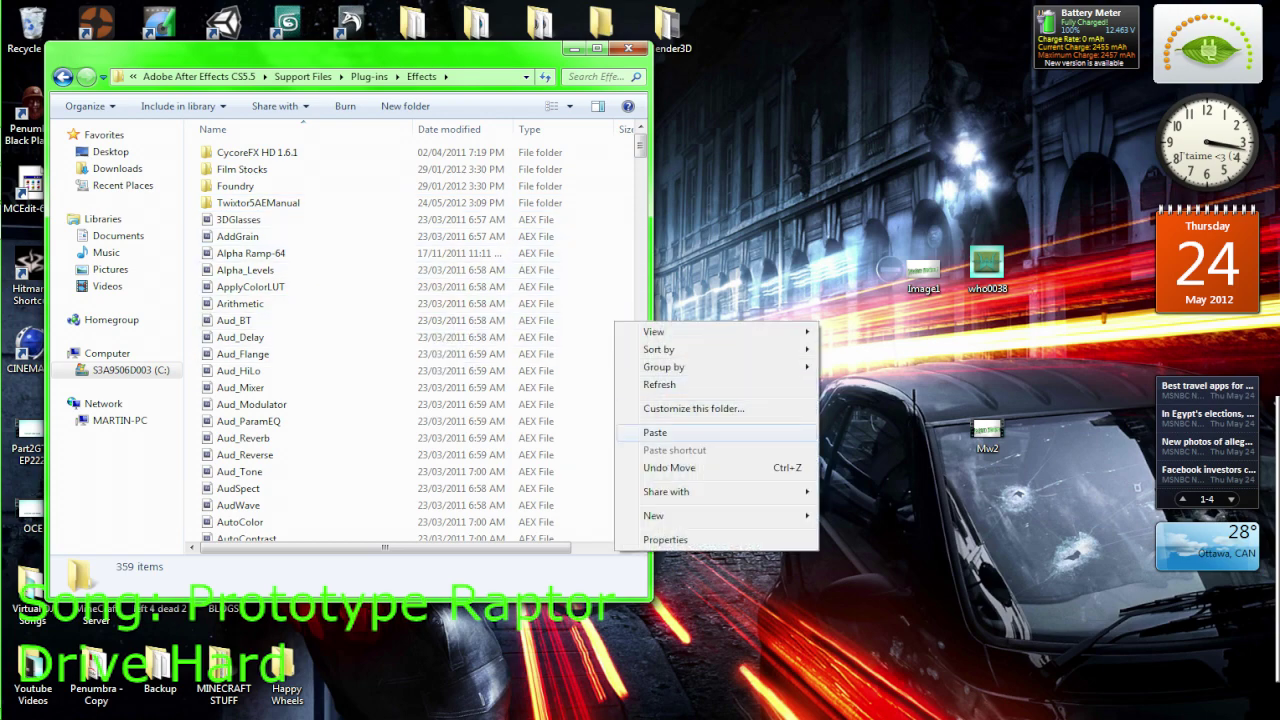
{"action": "left_click", "coordinate": [650, 432]}
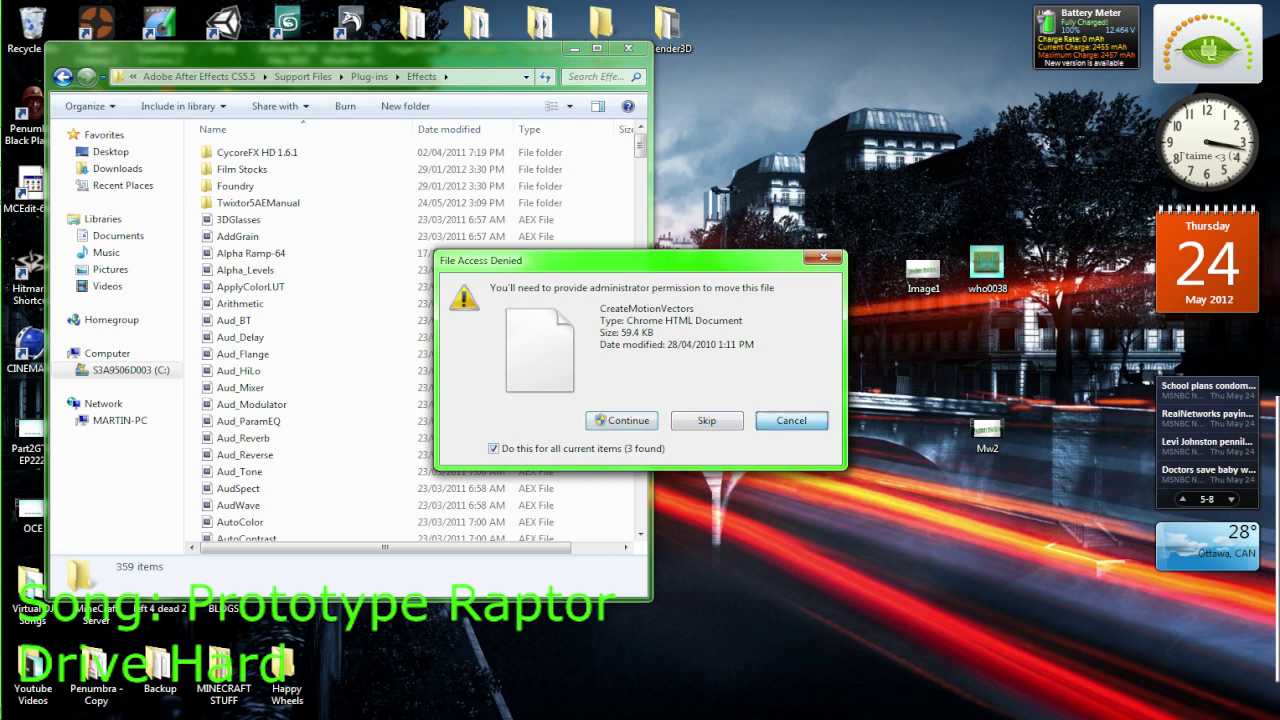
{"action": "key", "text": "Return"}
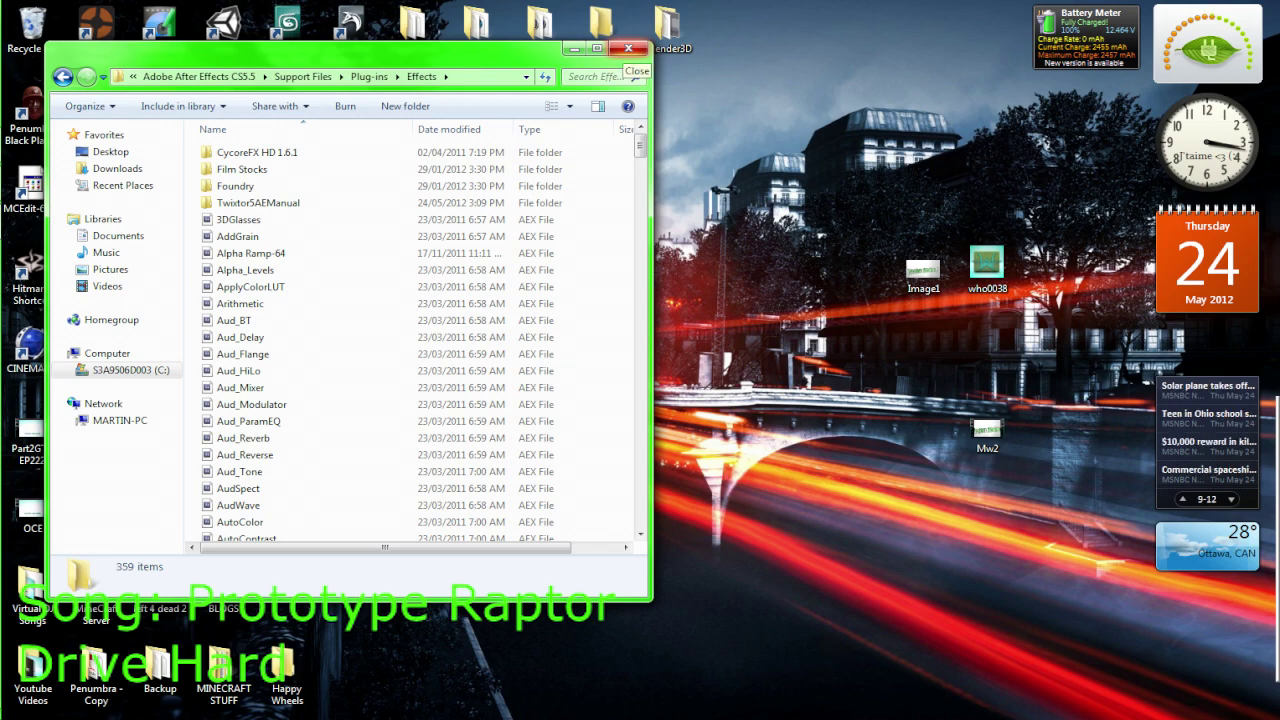
{"action": "left_click", "coordinate": [628, 48]}
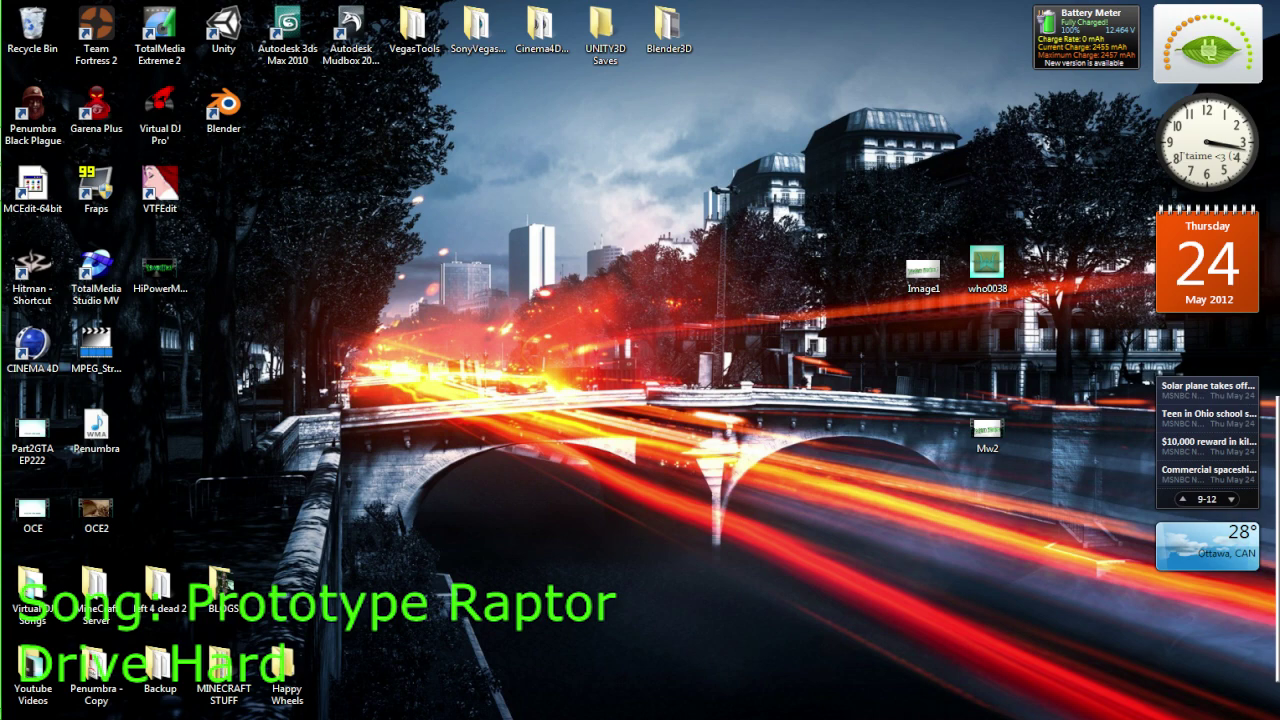
{"action": "key", "text": "super"}
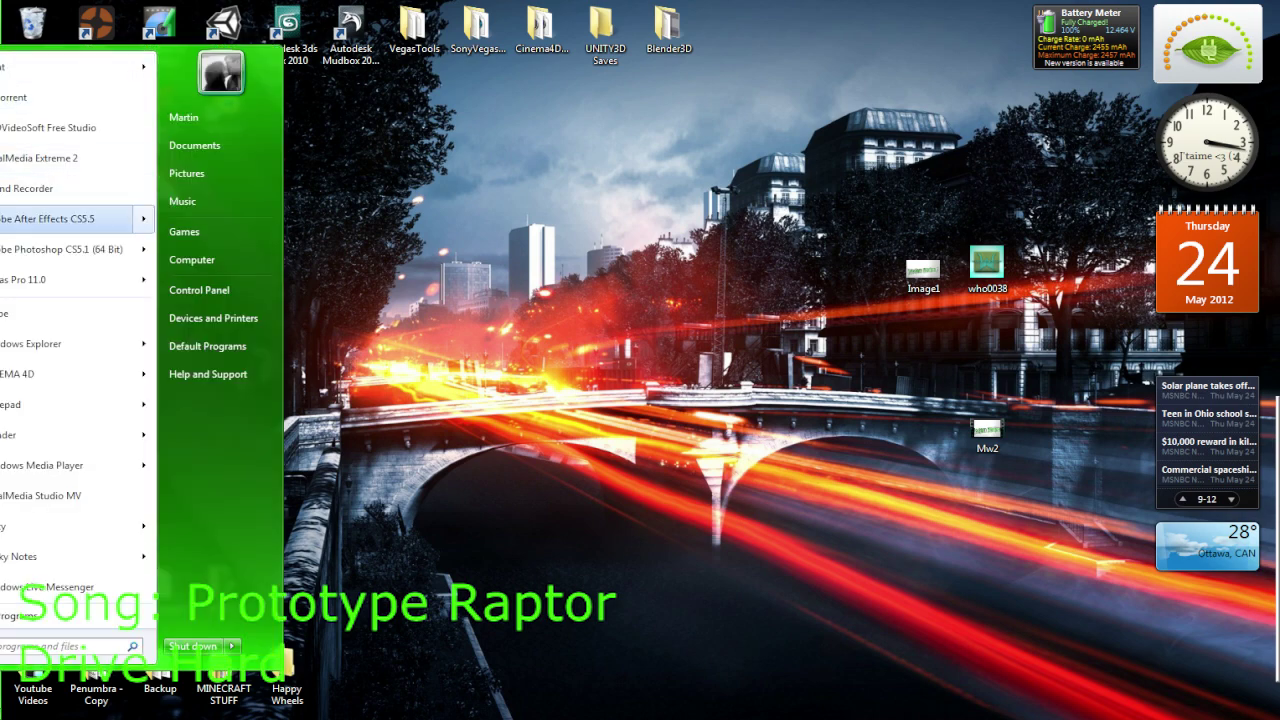
Launch Adobe After Effects CS5.5 from the Start menu and dismiss the Welcome / Tip of the Day screen
{"action": "key", "text": "Return"}
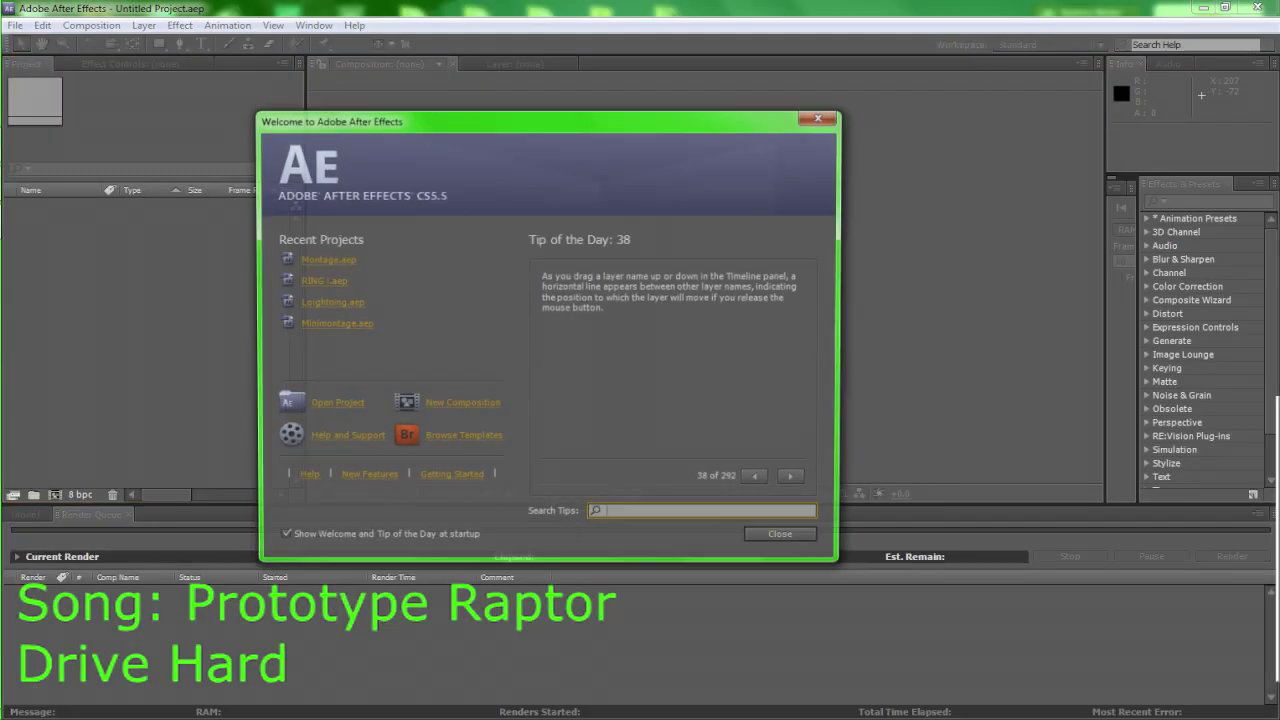
{"action": "key", "text": "Escape"}
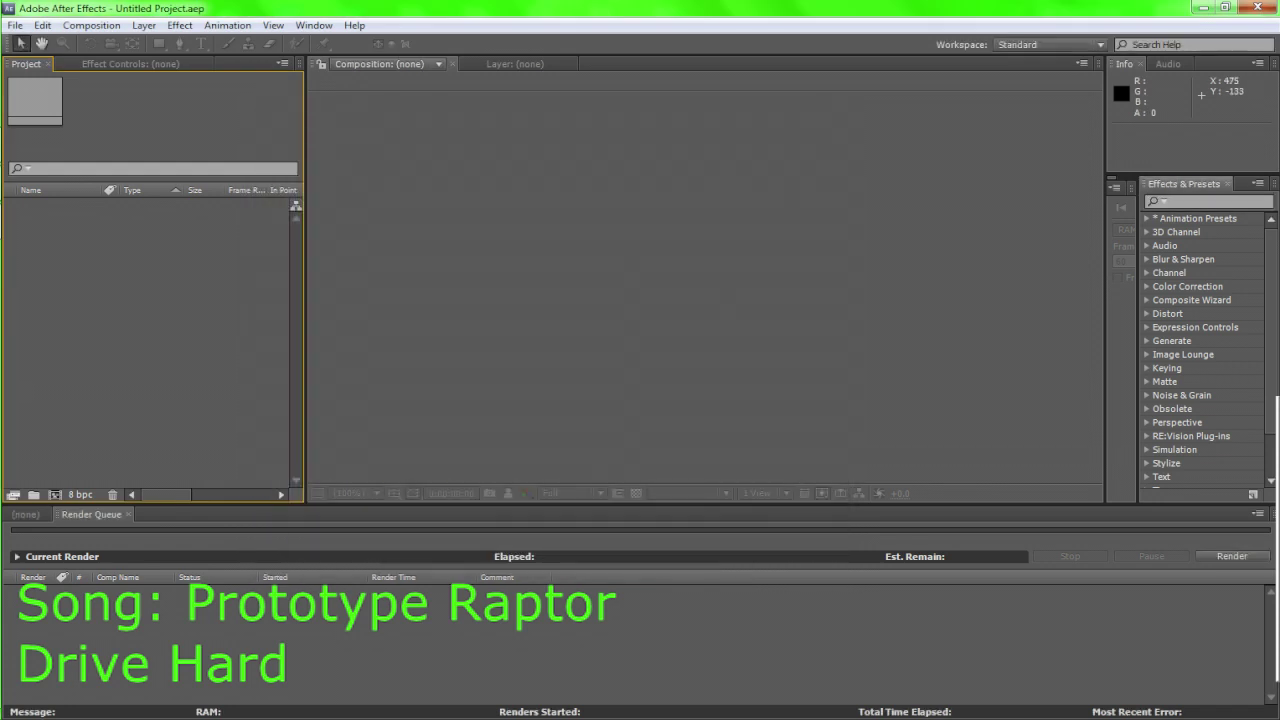
Search Effects & Presets for 'Twixtor' and select the three results under RE:Vision Plug-ins
{"action": "key", "text": "ctrl+5"}
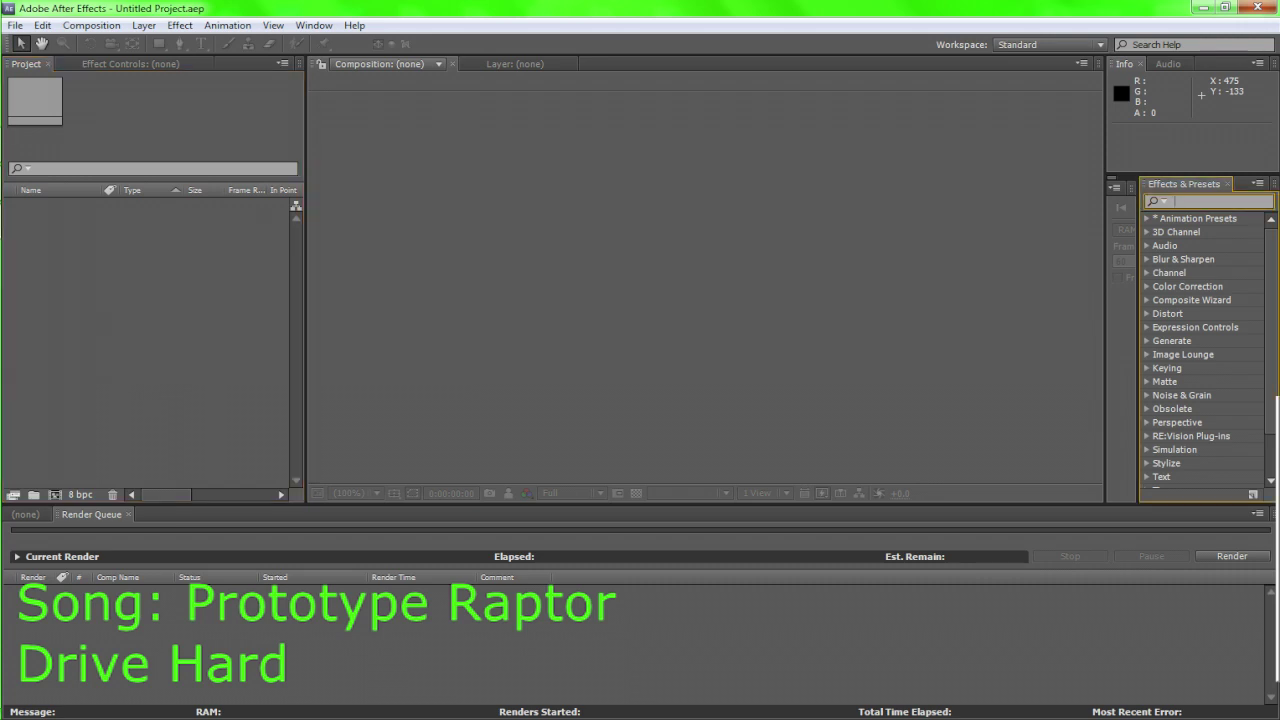
{"action": "left_click", "coordinate": [313, 25]}
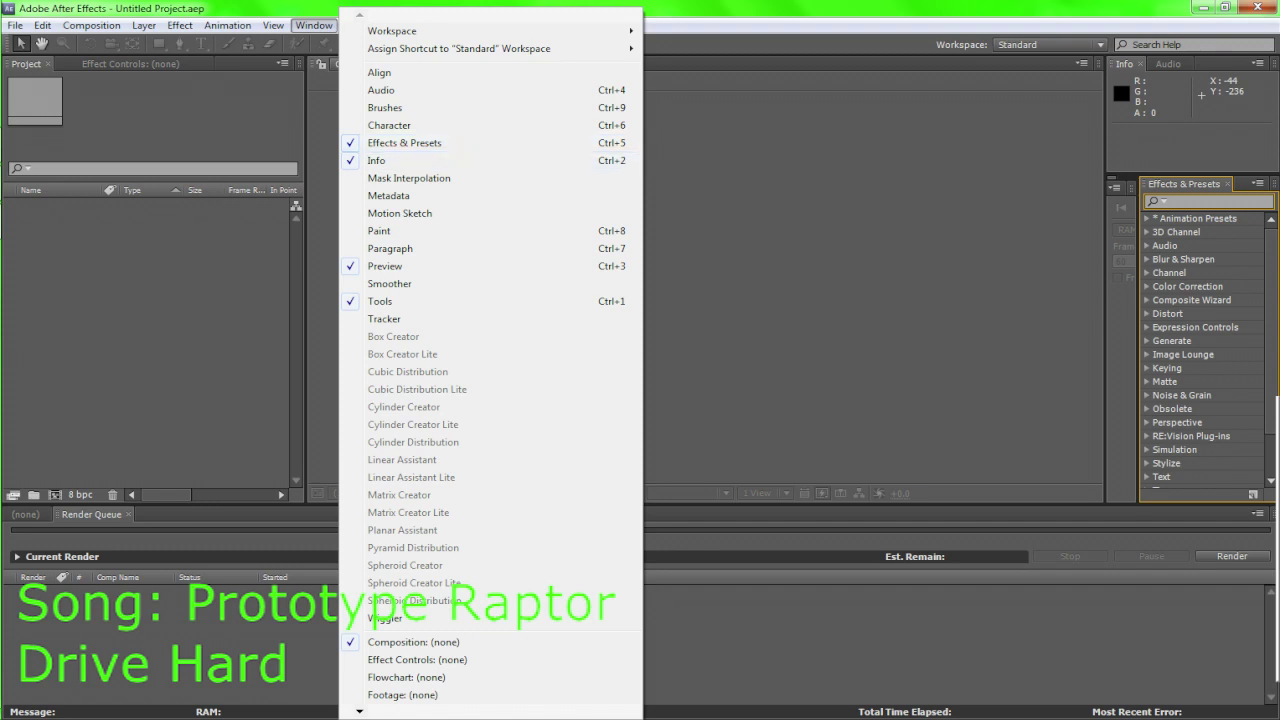
{"action": "key", "text": "Escape"}
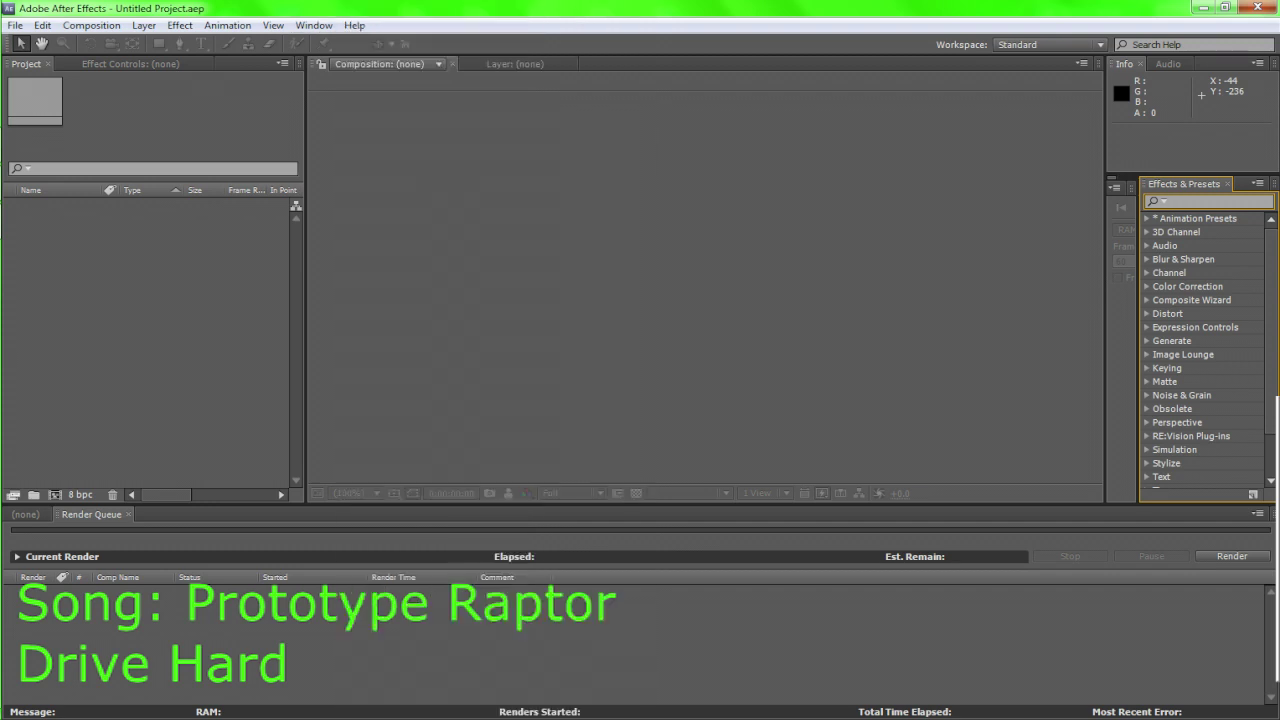
{"action": "type", "text": "Twixtor"}
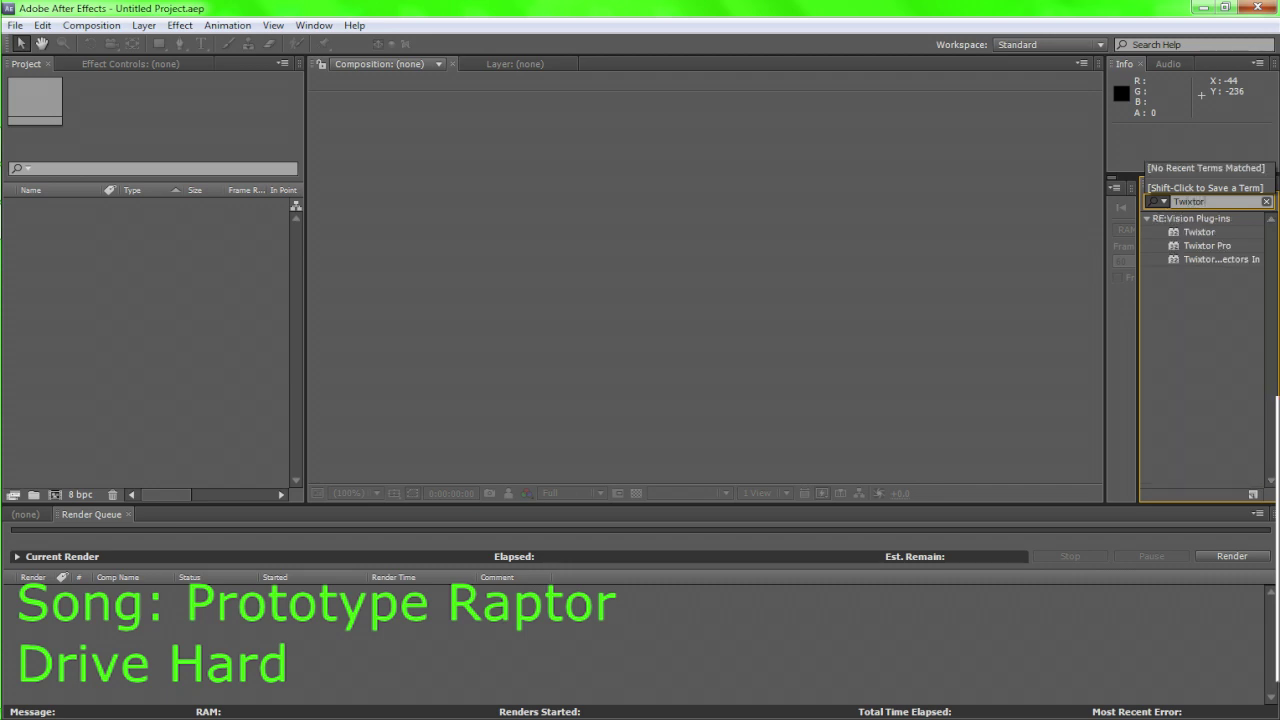
{"action": "mouse_move", "coordinate": [1196, 282]}
{"action": "left_mouse_down"}
{"action": "mouse_move", "coordinate": [1197, 220]}
{"action": "mouse_move", "coordinate": [1196, 282]}
{"action": "left_mouse_up"}
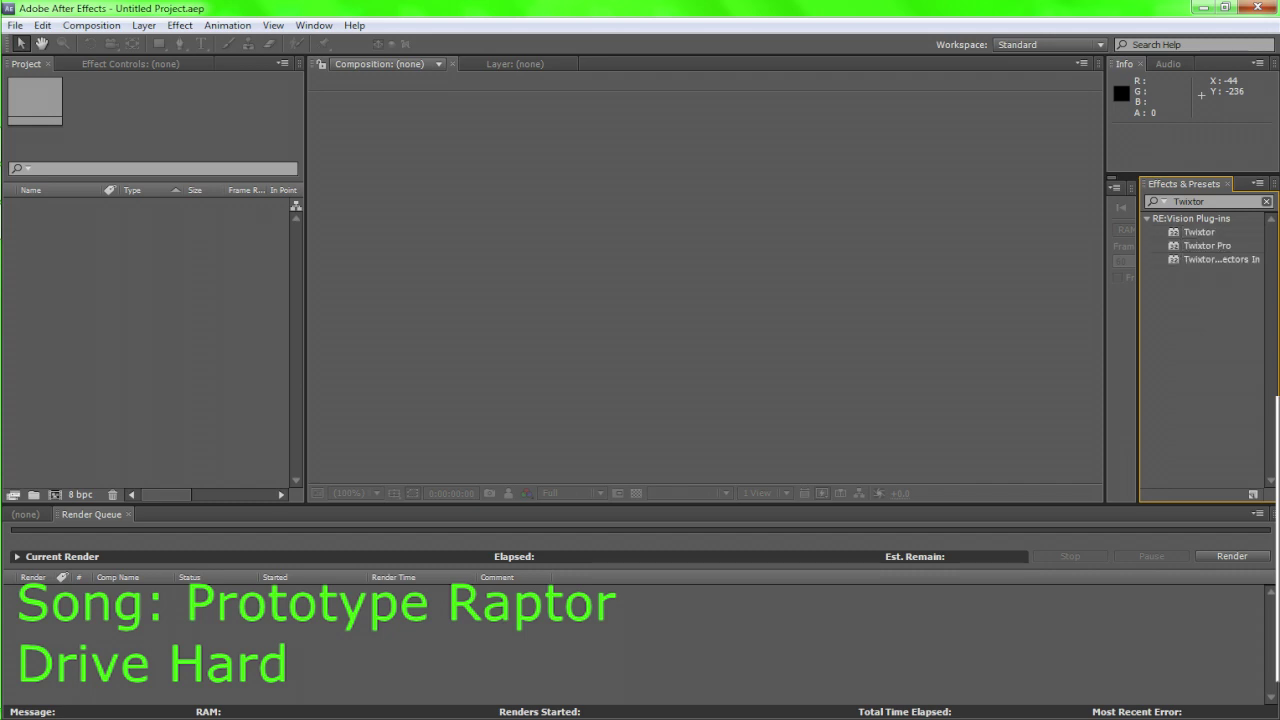
{"action": "left_click_drag", "start_coordinate": [1174, 331], "coordinate": [1262, 290]}
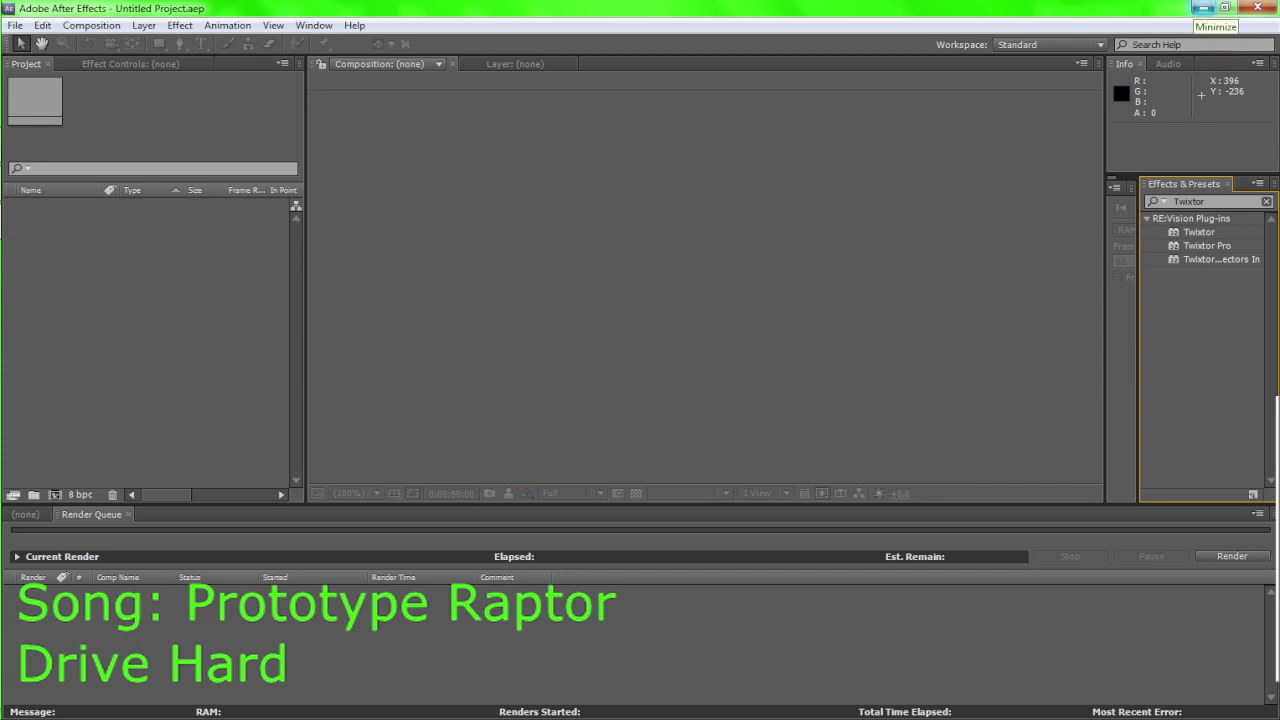
Minimize After Effects, drag the OCE desktop icon up near the top centre, and select it
{"action": "left_click", "coordinate": [1201, 8]}
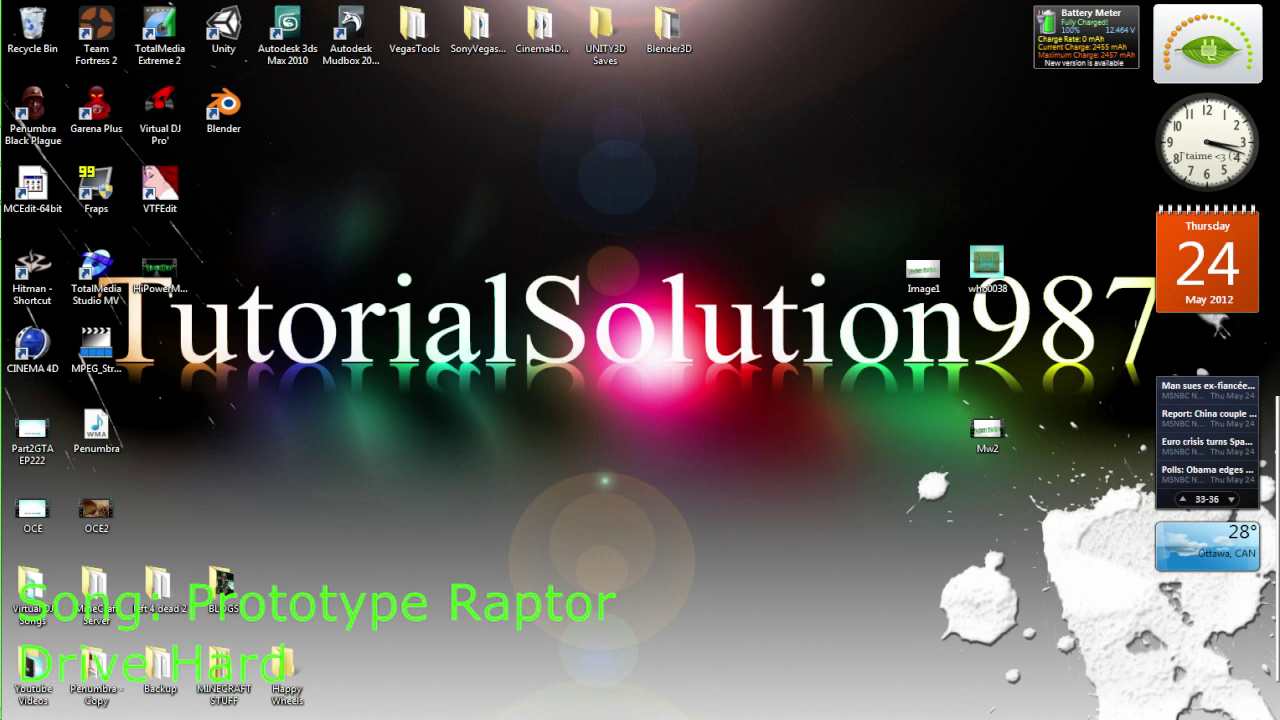
{"action": "left_click_drag", "start_coordinate": [33, 512], "coordinate": [569, 288]}
{"action": "left_click_drag", "start_coordinate": [625, 262], "coordinate": [605, 112]}
{"action": "left_click_drag", "start_coordinate": [546, 70], "coordinate": [686, 159]}
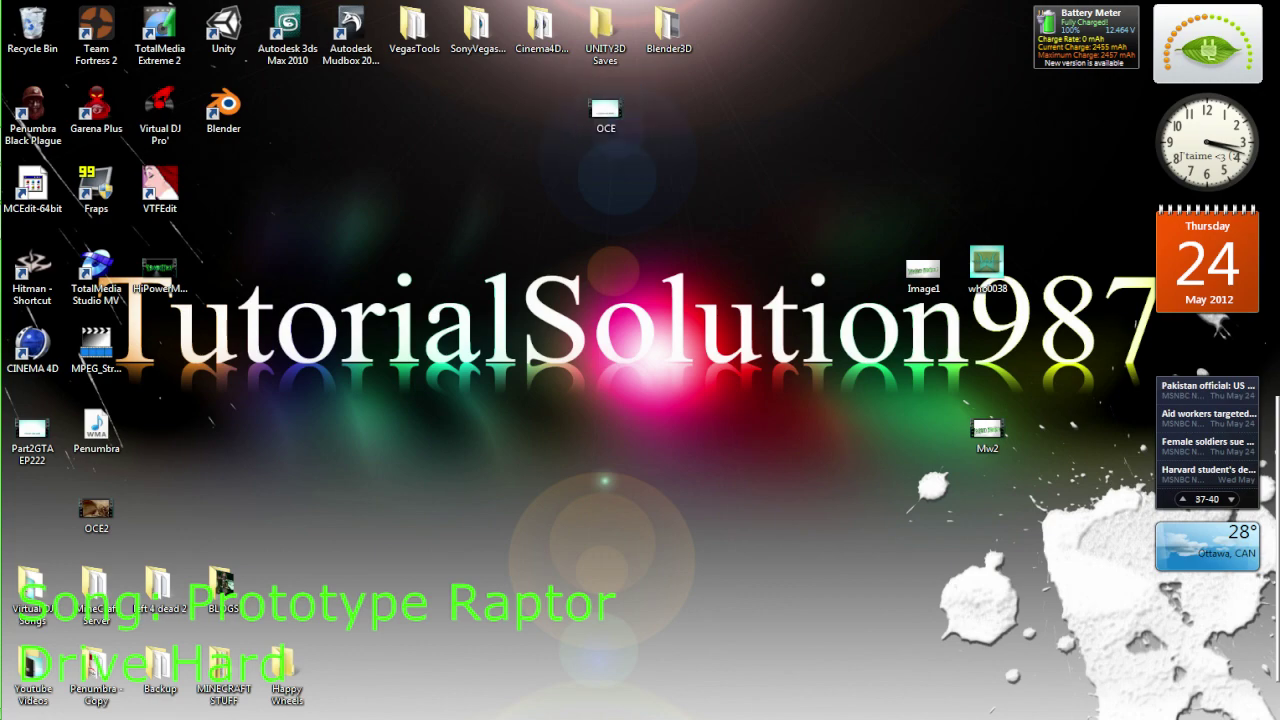
{"action": "left_click_drag", "start_coordinate": [593, 139], "coordinate": [700, 65]}
{"action": "left_click_drag", "start_coordinate": [700, 65], "coordinate": [686, 70]}
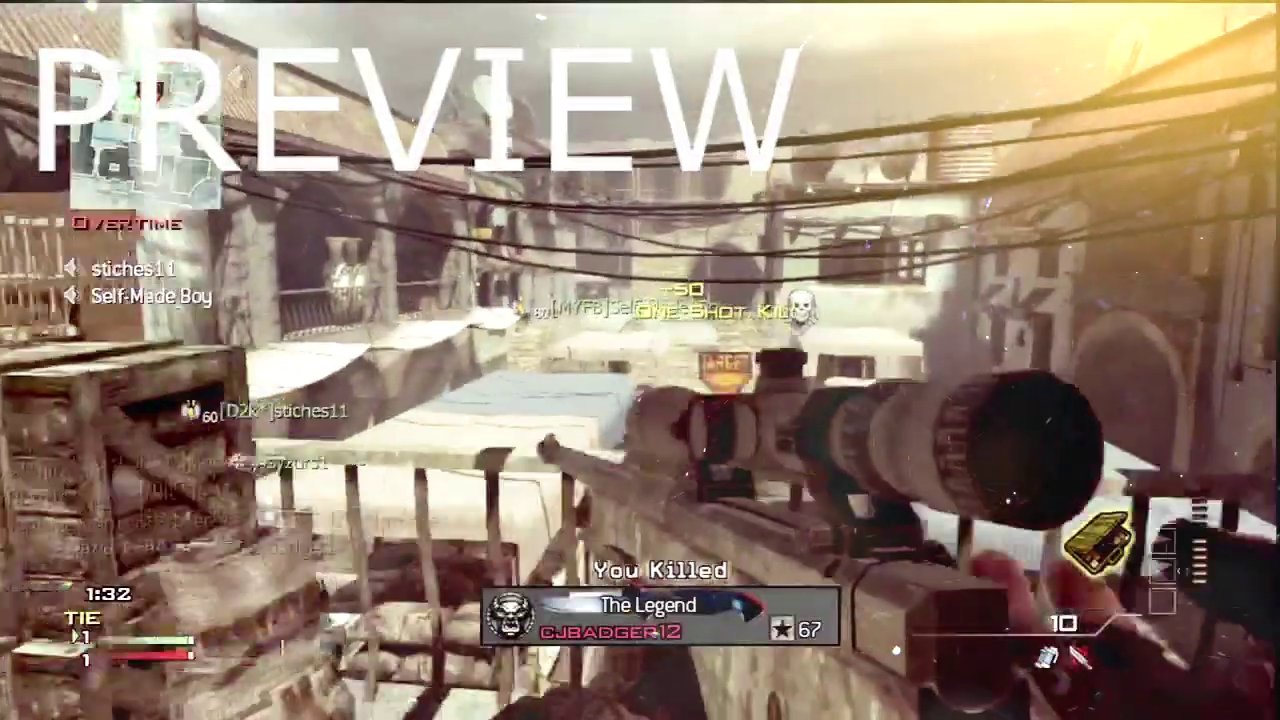